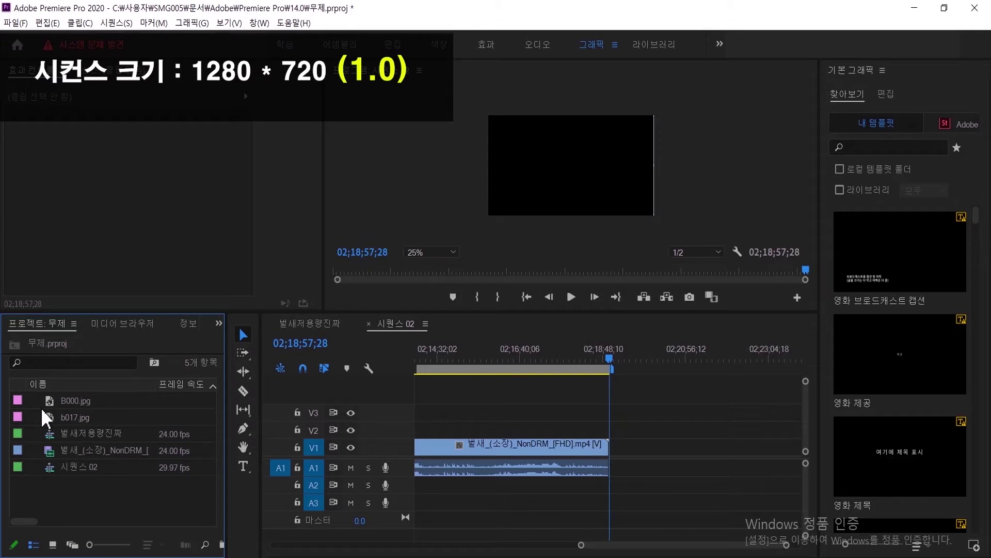
Place b017.jpg on V1 directly after the video clip in 시퀀스 02 and select it.
mouse_move(45, 405)
mouse_down()
mouse_move(48, 413)
mouse_move(44, 405)
mouse_up()
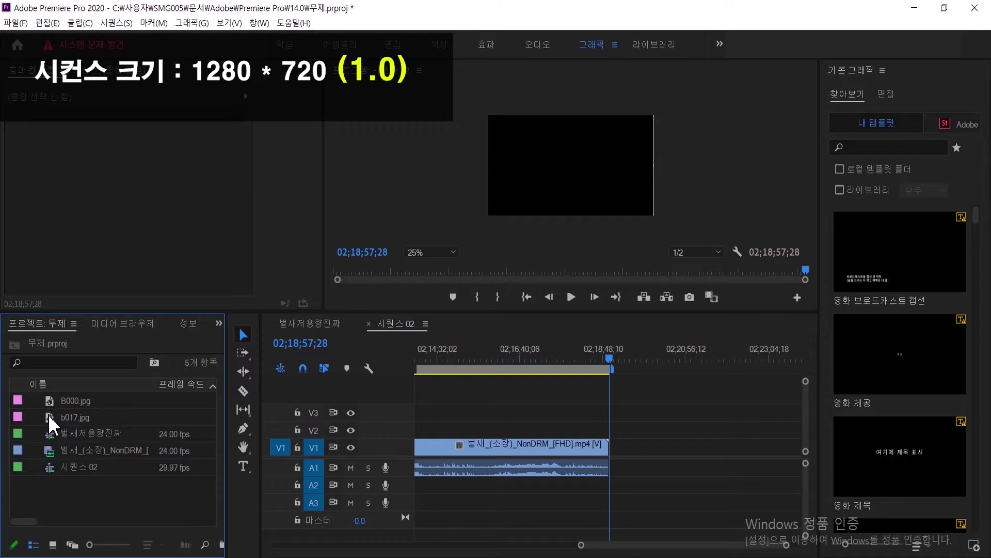
click(50, 421)
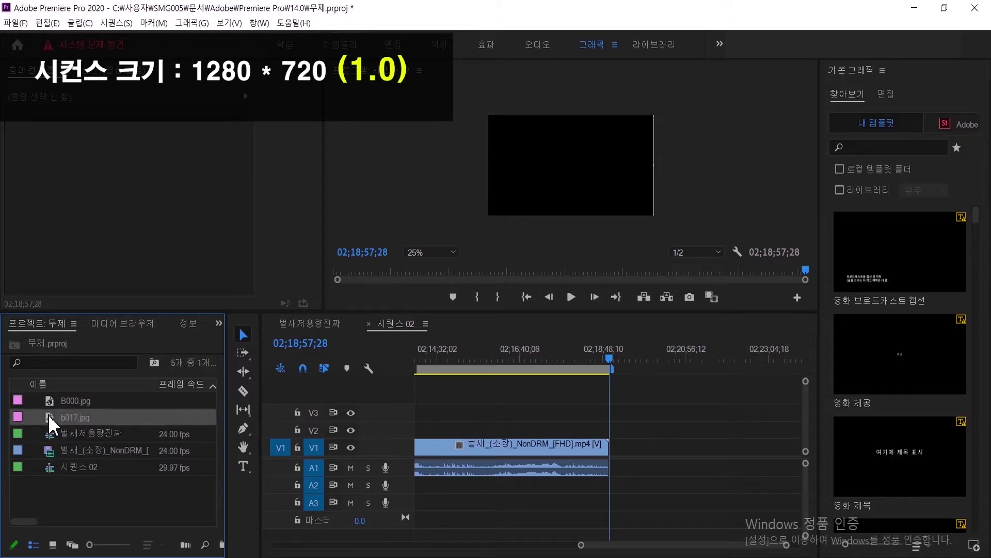
drag(52, 425, 627, 471)
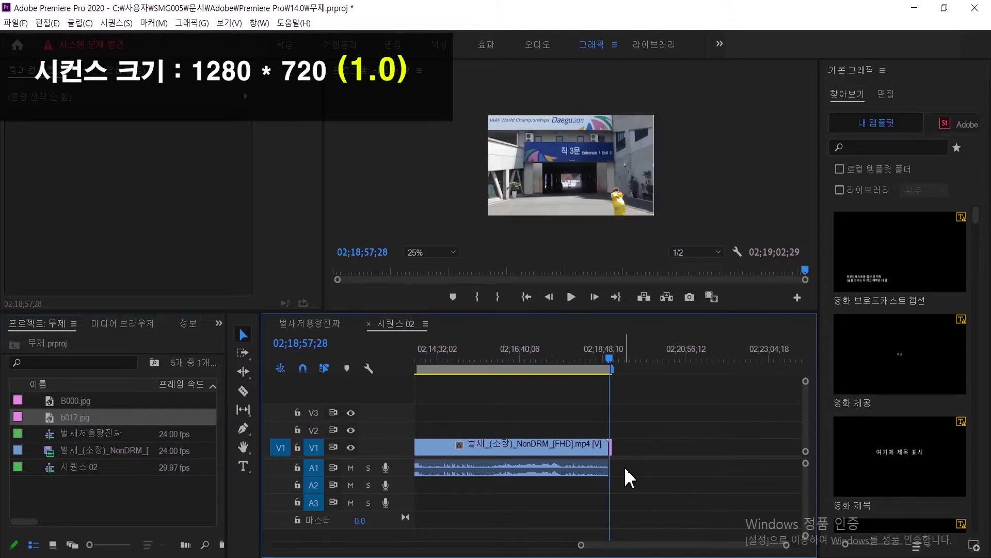
key(=)
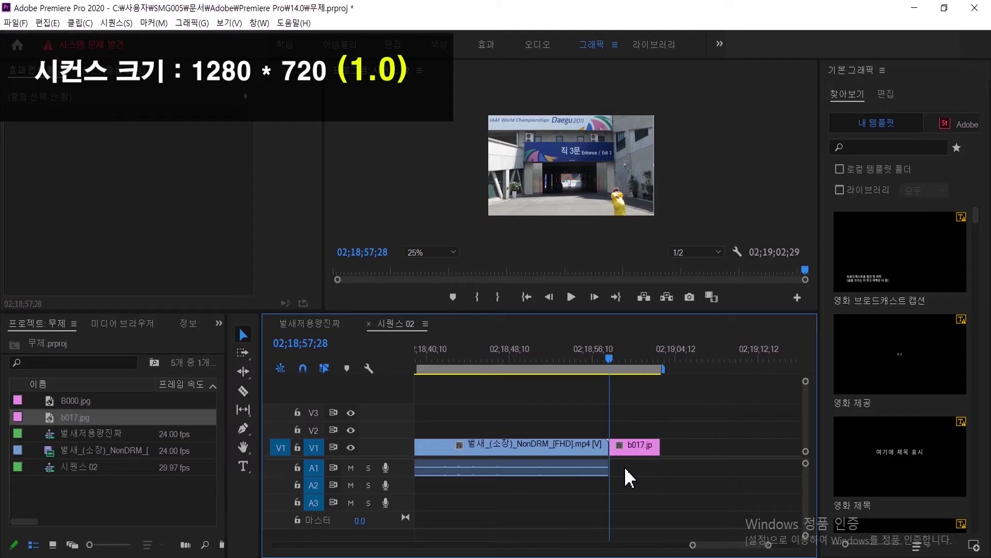
click(617, 445)
click(576, 182)
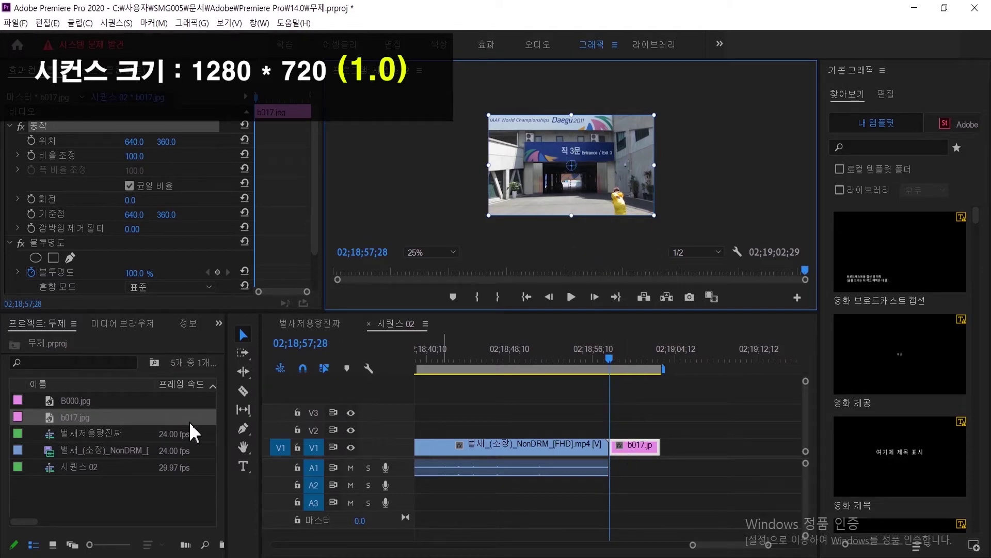
Place B000.jpg on V1 directly after b017.jpg and move the playhead onto it.
click(56, 402)
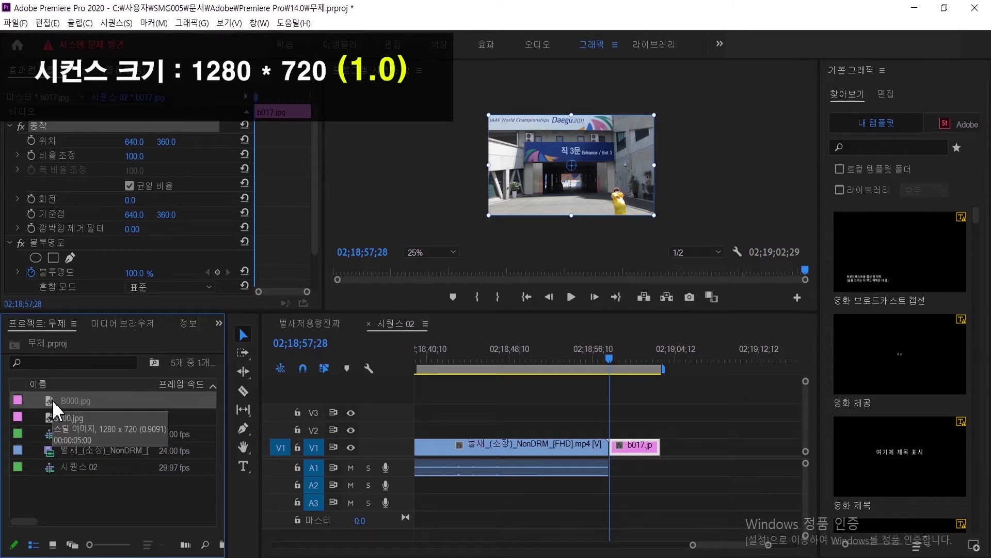
drag(51, 401, 690, 447)
click(674, 362)
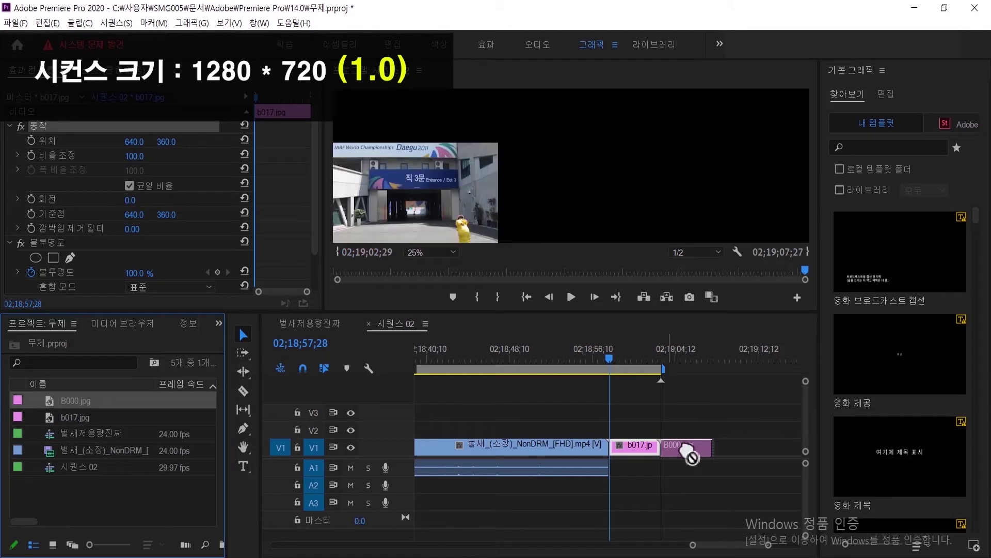
Set the program monitor's zoom to Fit (맞추기) and enlarge the monitor area.
click(431, 252)
click(430, 266)
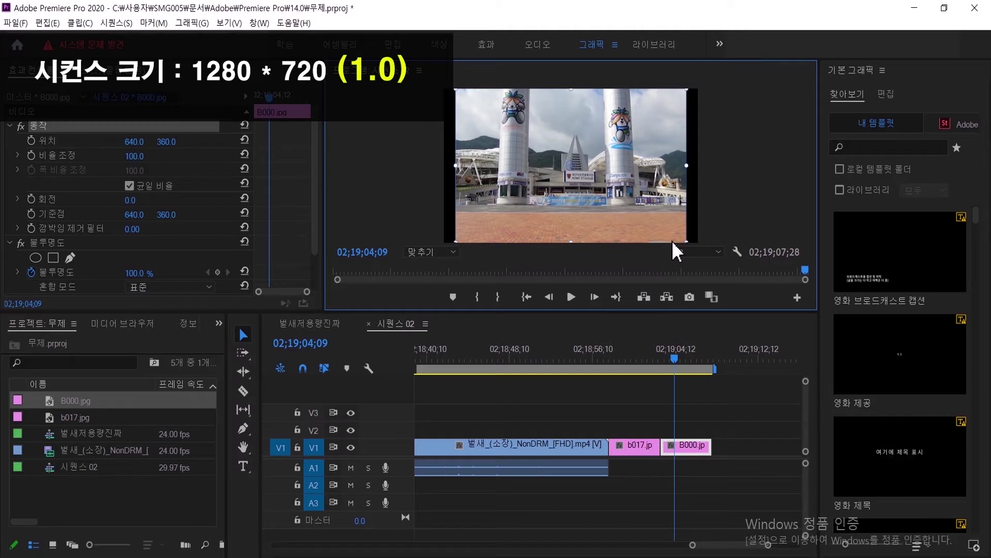
click(436, 212)
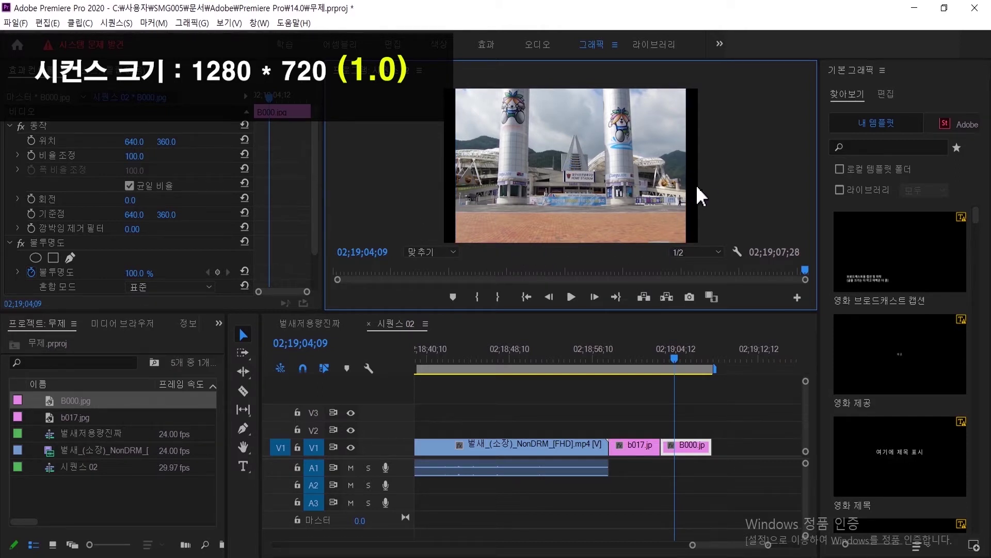
drag(575, 312, 577, 384)
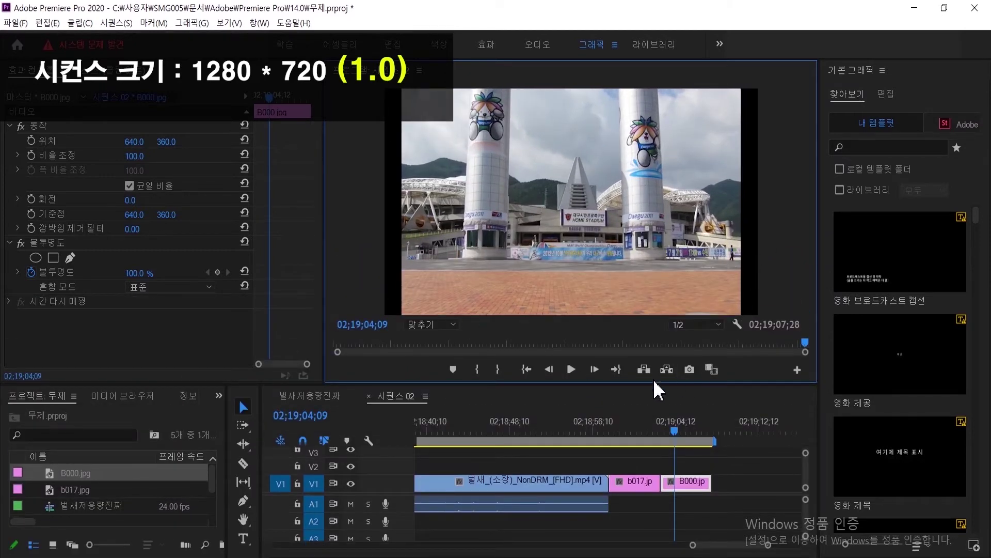
drag(654, 381, 657, 352)
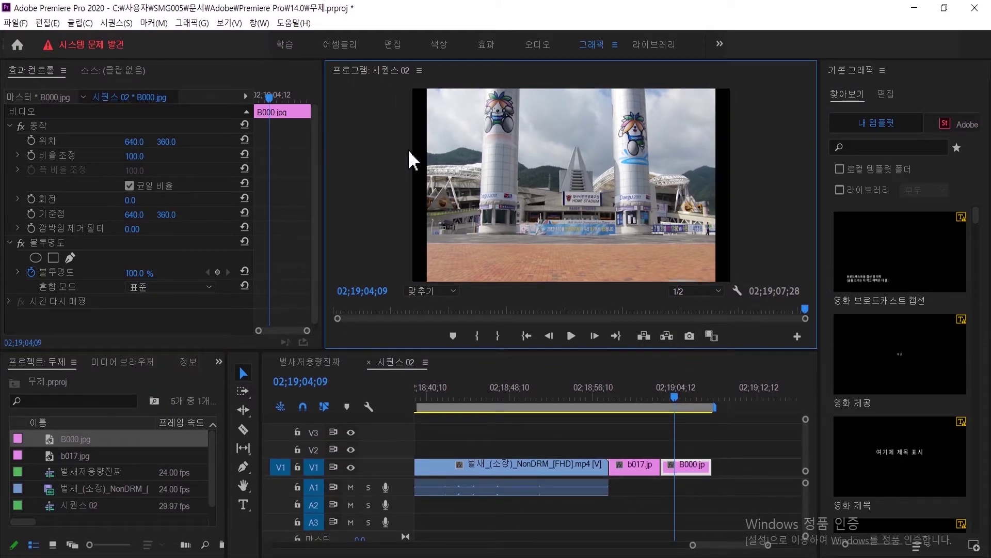
Compare the b017.jpg and B000.jpg timeline clips by selecting each and checking its motion settings.
click(705, 470)
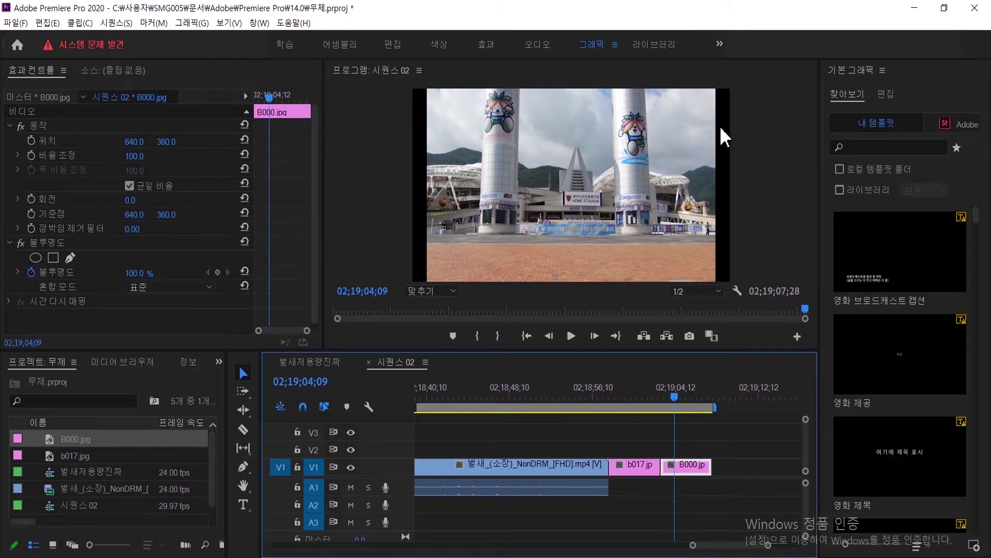
click(640, 448)
click(637, 468)
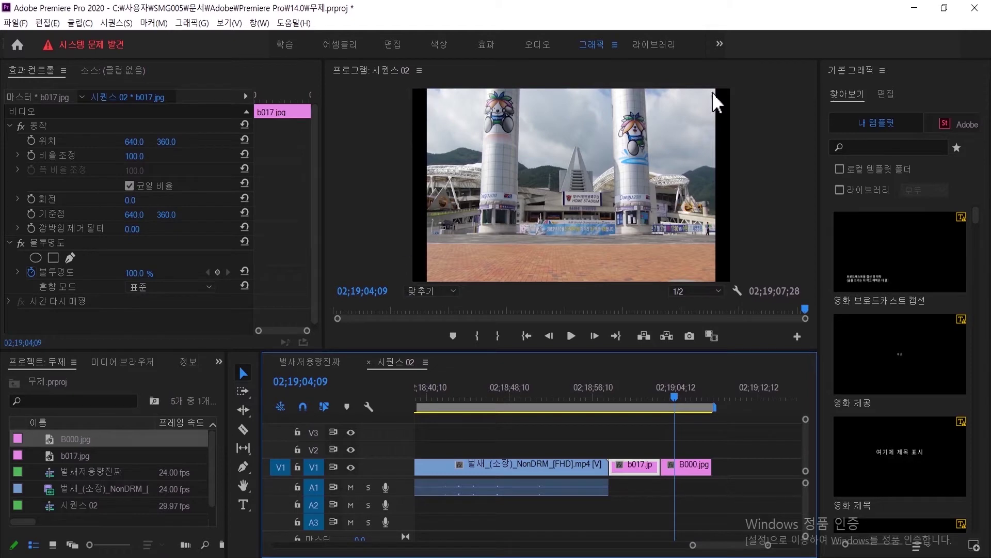
click(691, 464)
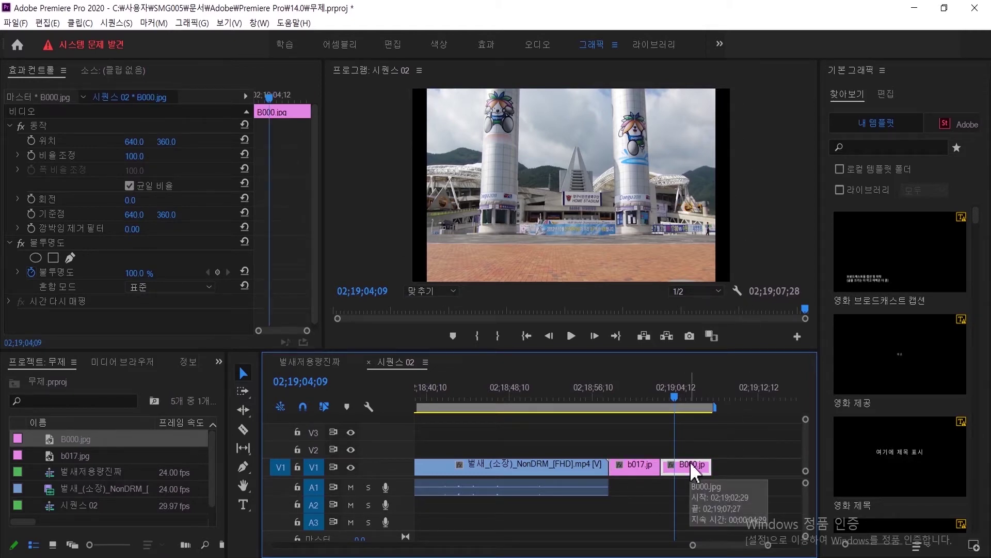
click(205, 454)
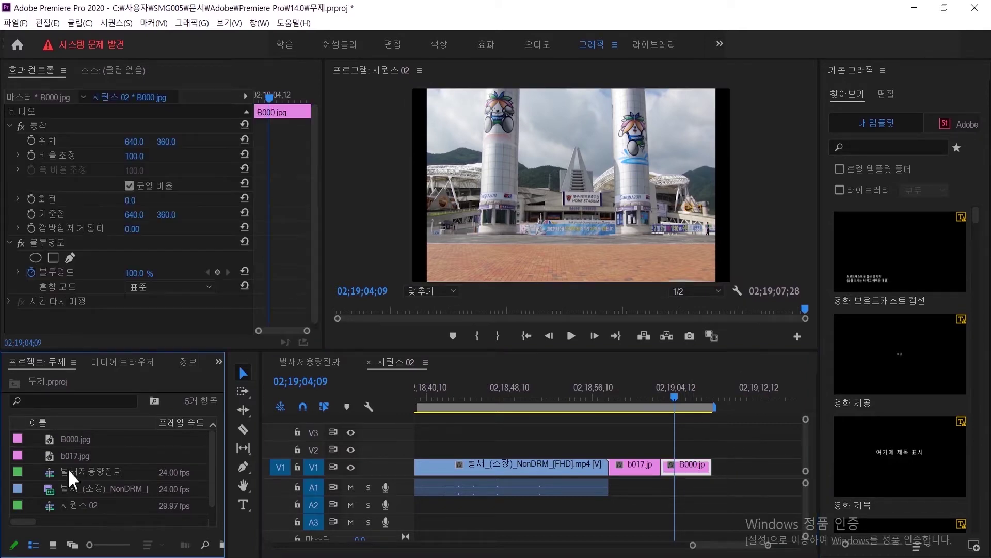
Open the footage interpretation settings (푸티지 해석) of the B000.jpg project item.
click(53, 440)
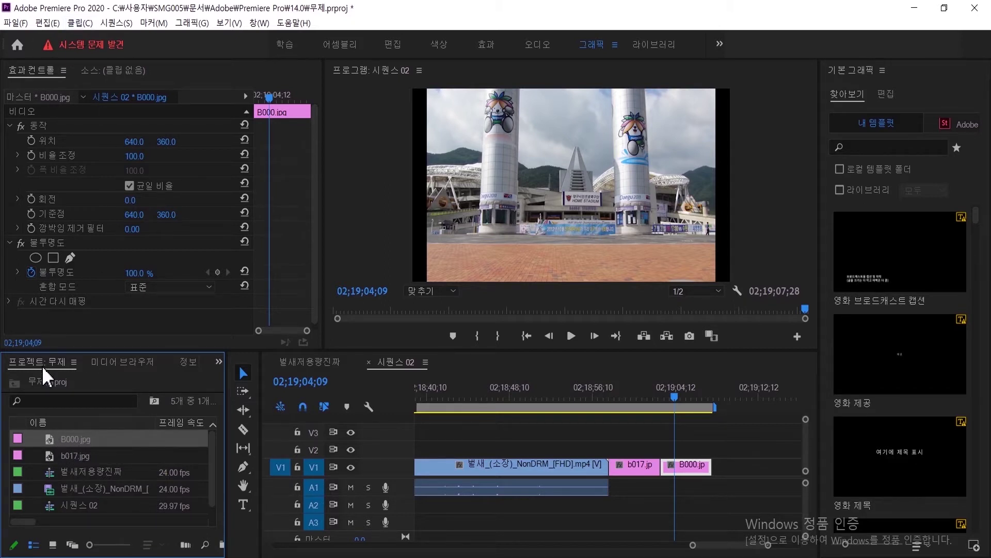
click(80, 23)
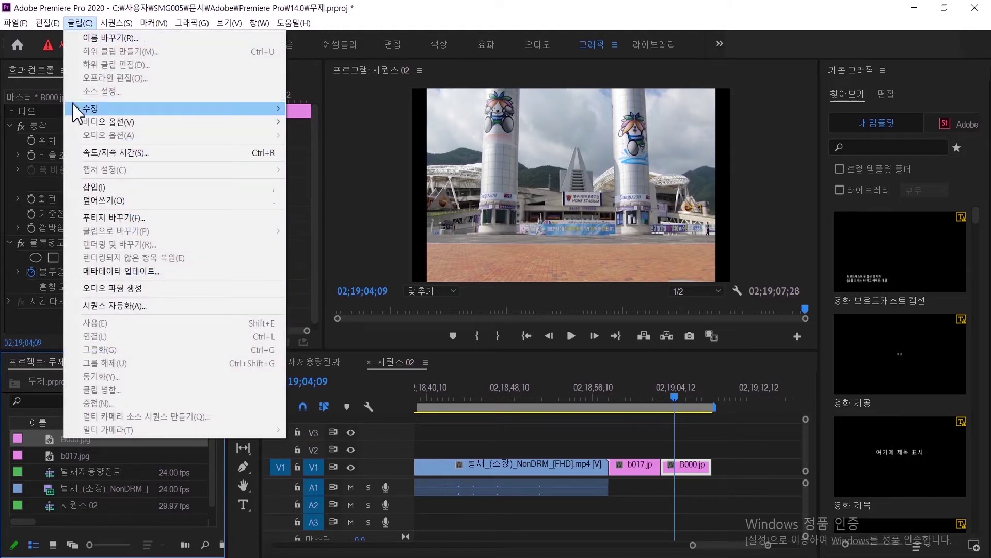
mouse_move(73, 107)
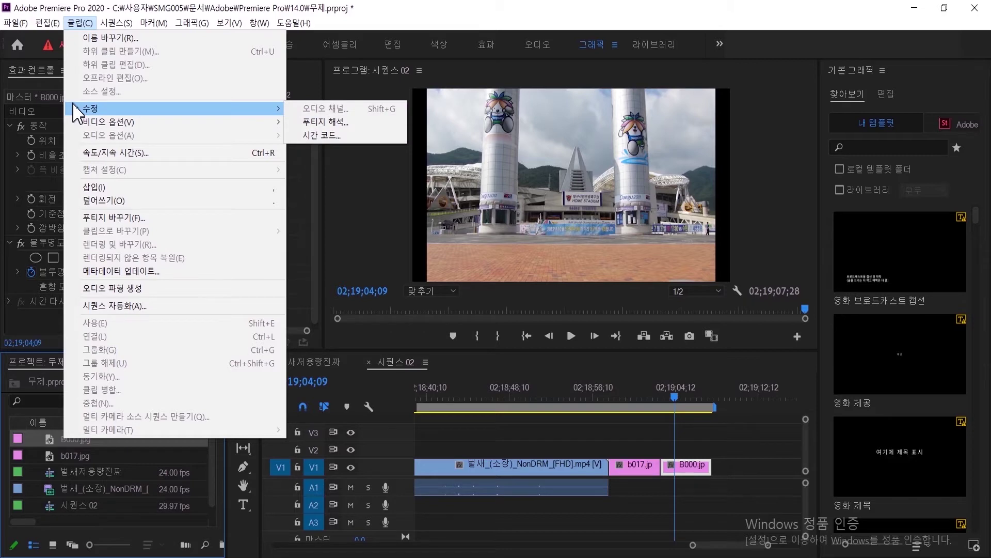
click(279, 110)
click(281, 110)
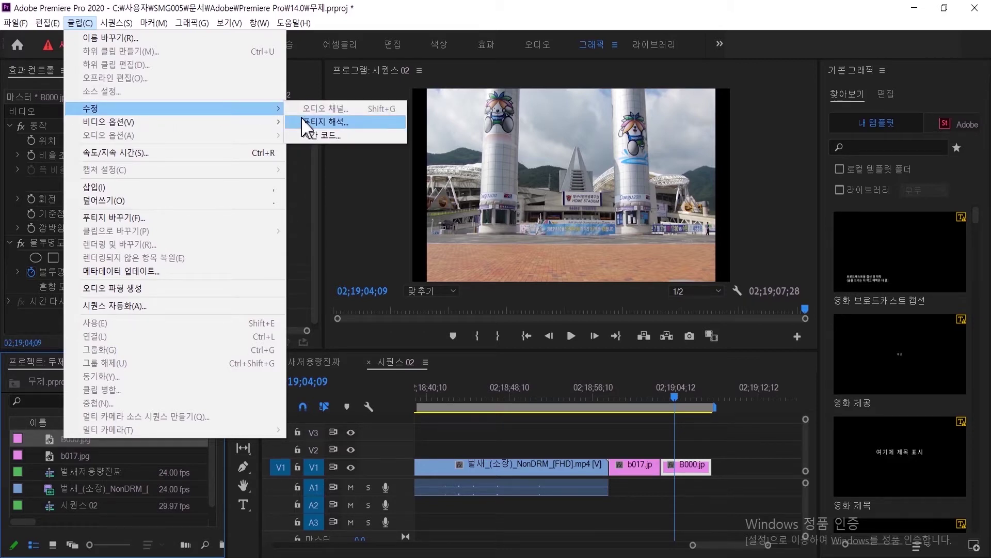
click(355, 121)
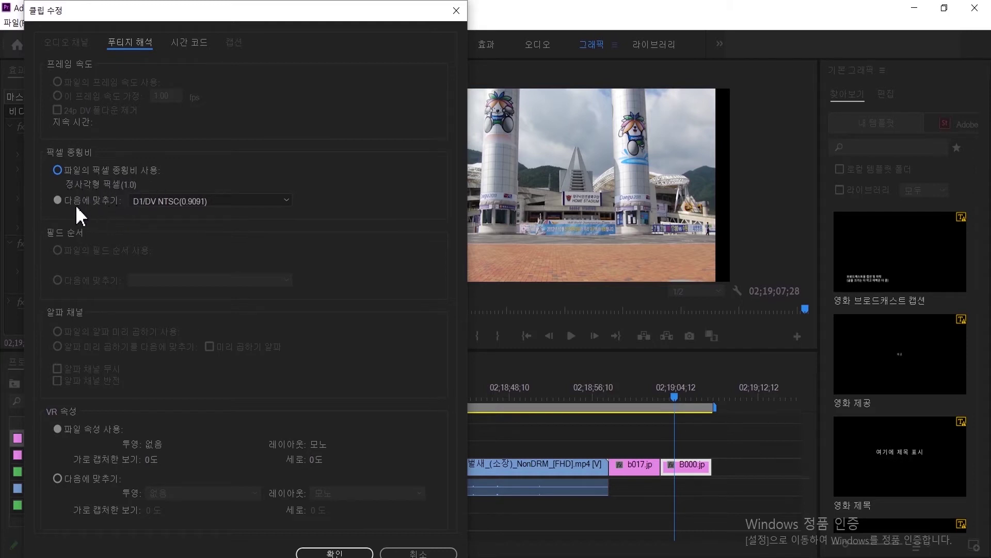
Try the pixel aspect ratio options: the file's ratio, conforming to 정사각형 픽셀(1.0), and back to D1/DV NTSC(0.9091).
click(62, 170)
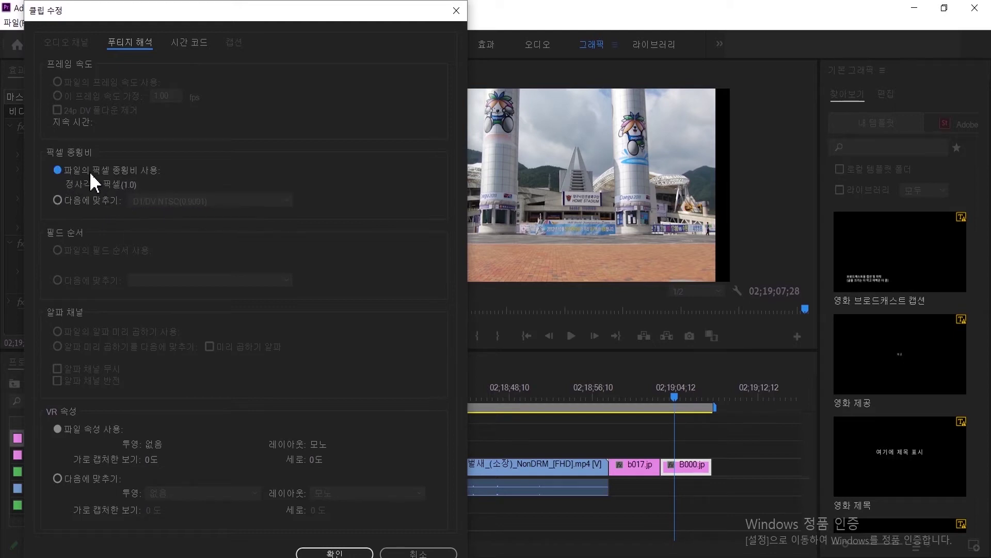
click(56, 201)
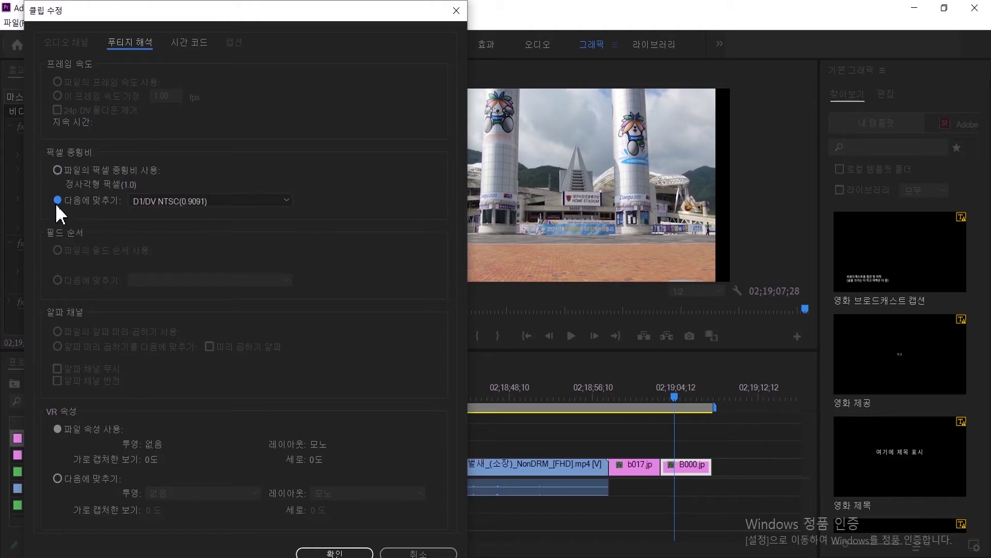
click(212, 201)
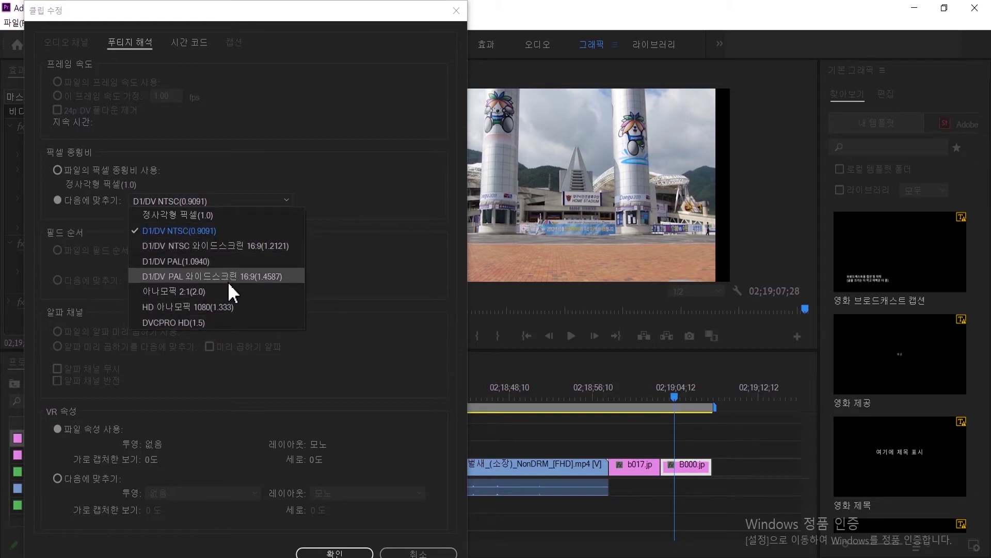
click(218, 215)
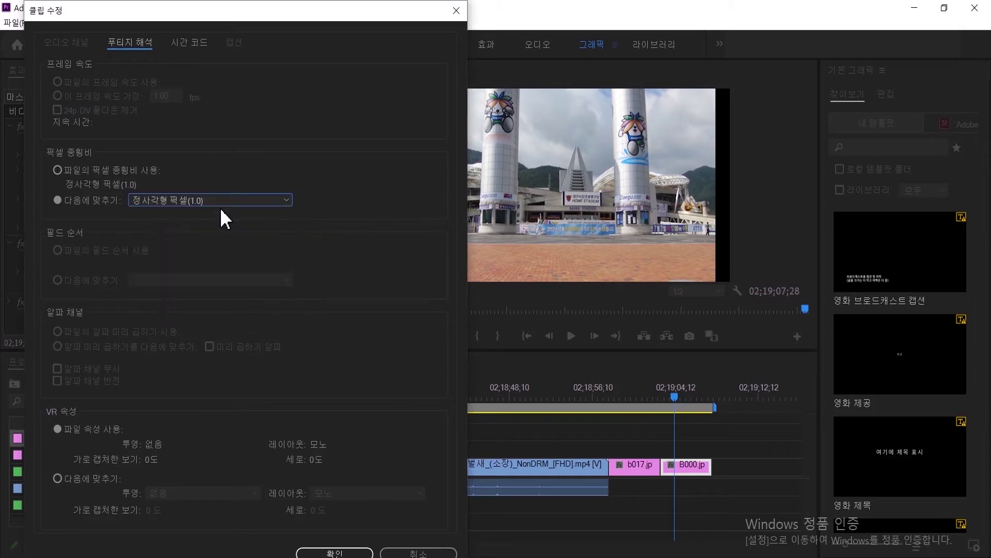
click(184, 203)
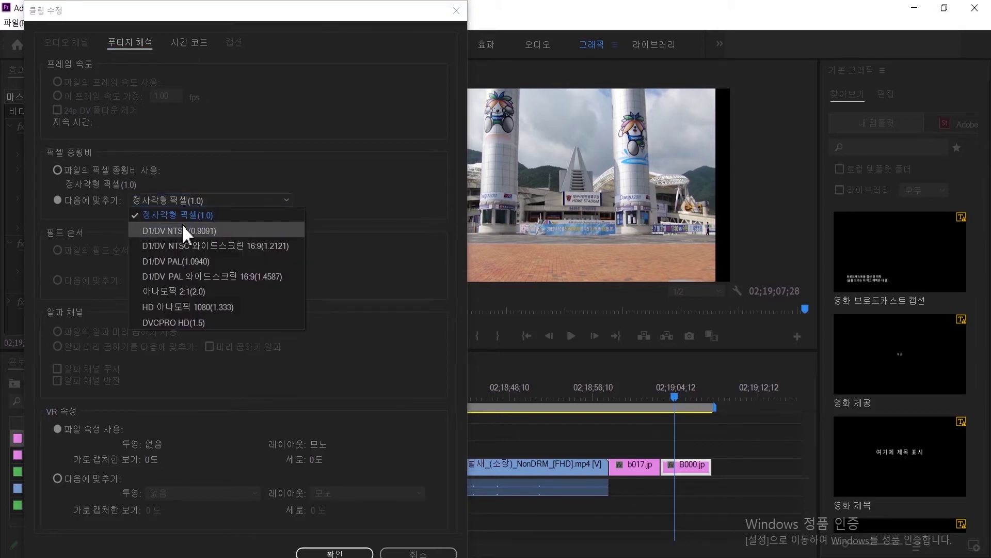
click(182, 224)
Apply the file's own pixel aspect ratio to B000.jpg and check how it fills the frame in the preview.
click(71, 171)
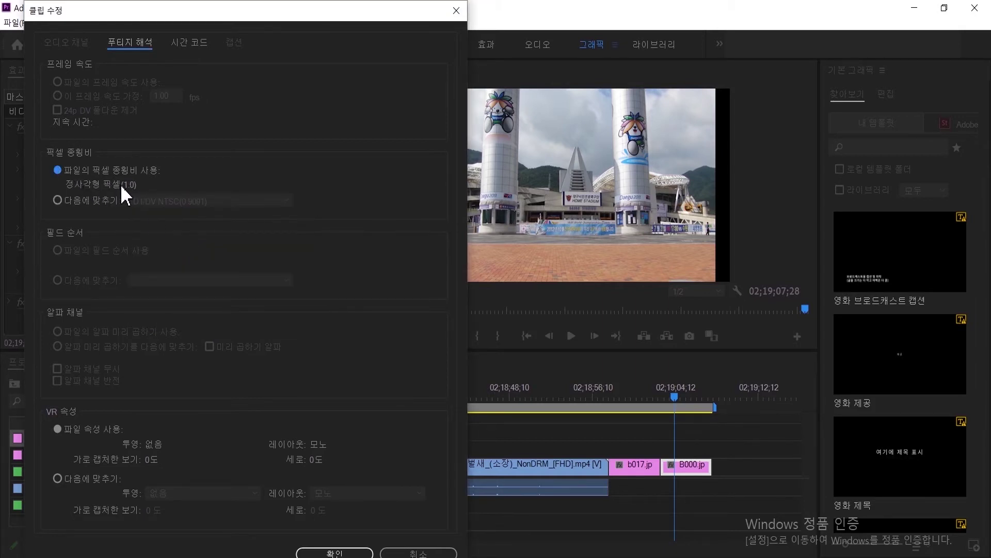
click(340, 552)
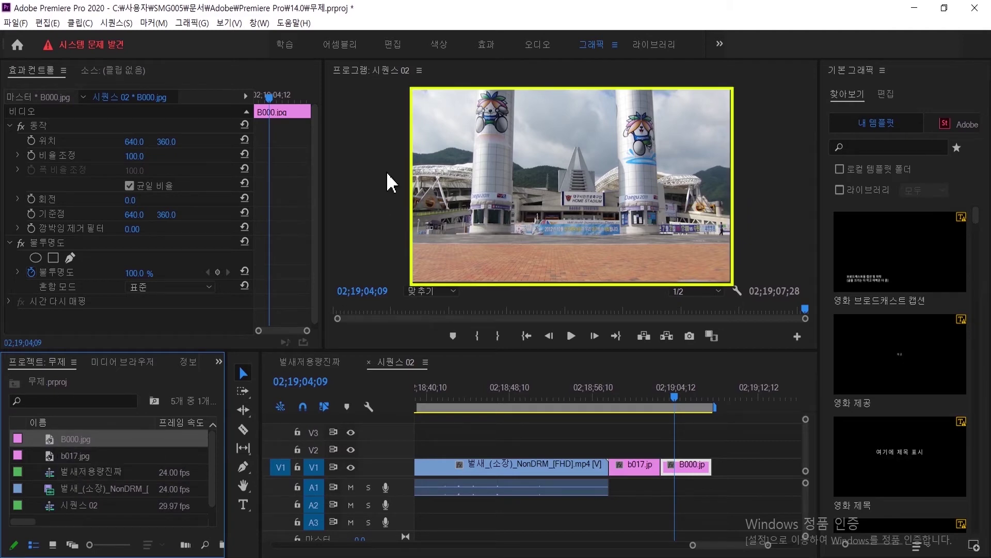
click(476, 149)
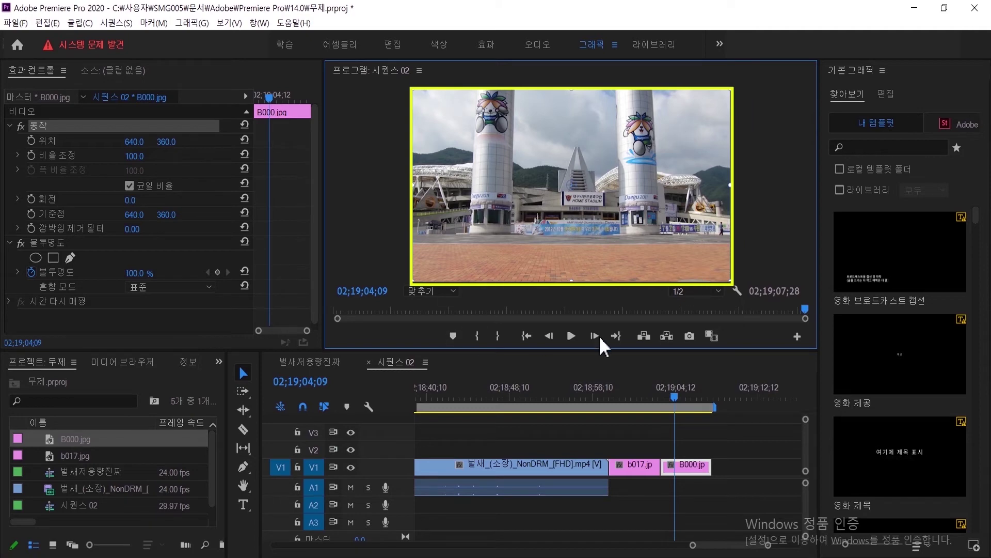
click(489, 438)
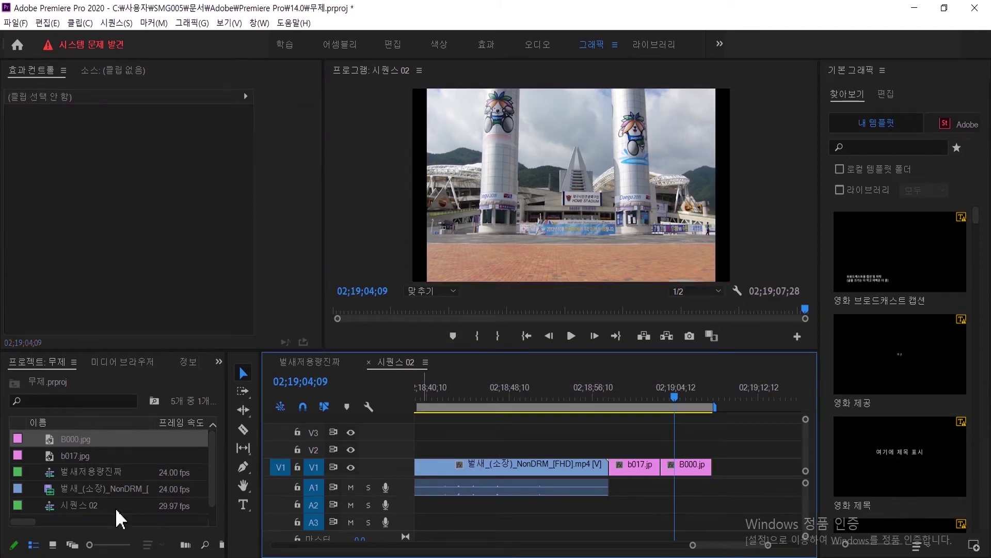
Set B000.jpg's footage interpretation to use the file's pixel aspect ratio, 정사각형 픽셀(1.0), and apply it.
click(57, 443)
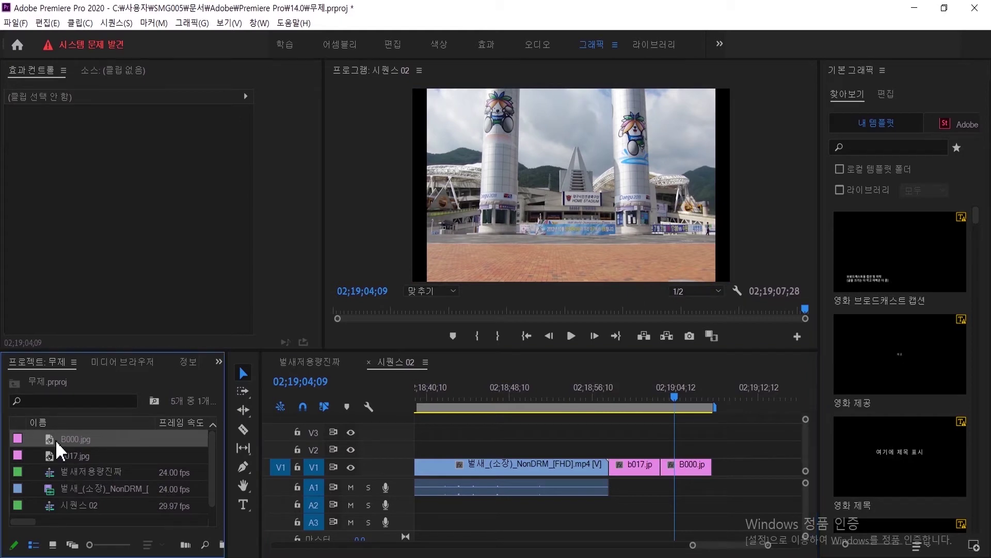
click(84, 25)
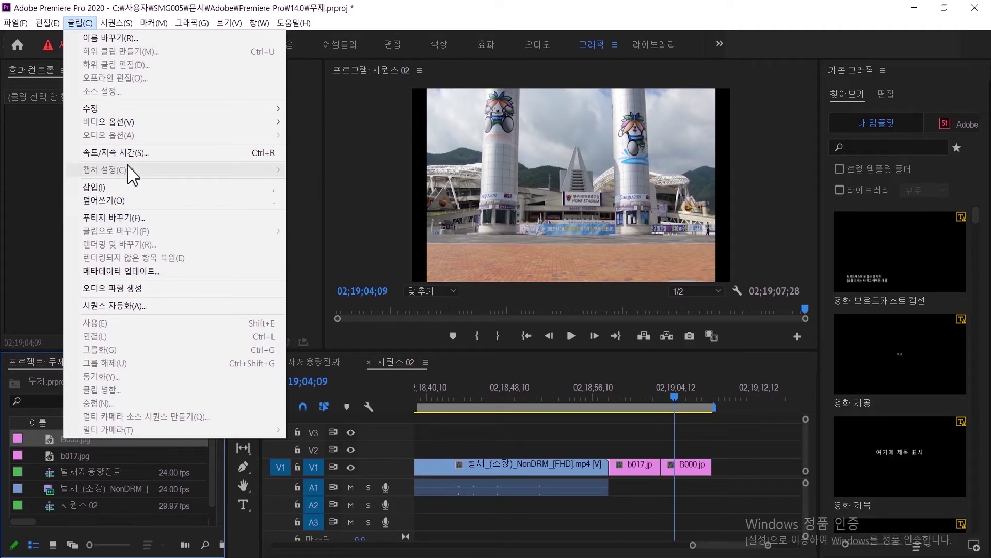
mouse_move(132, 110)
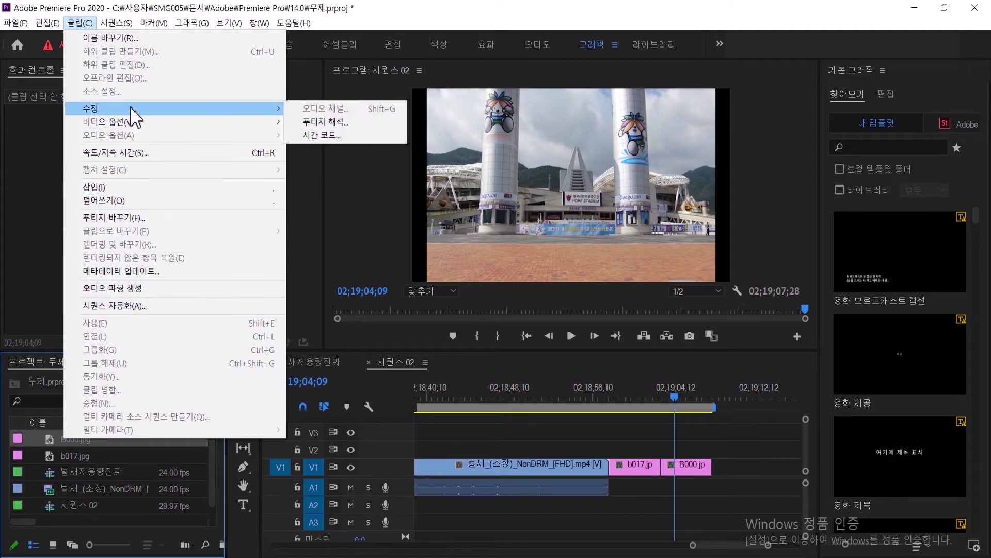
click(319, 123)
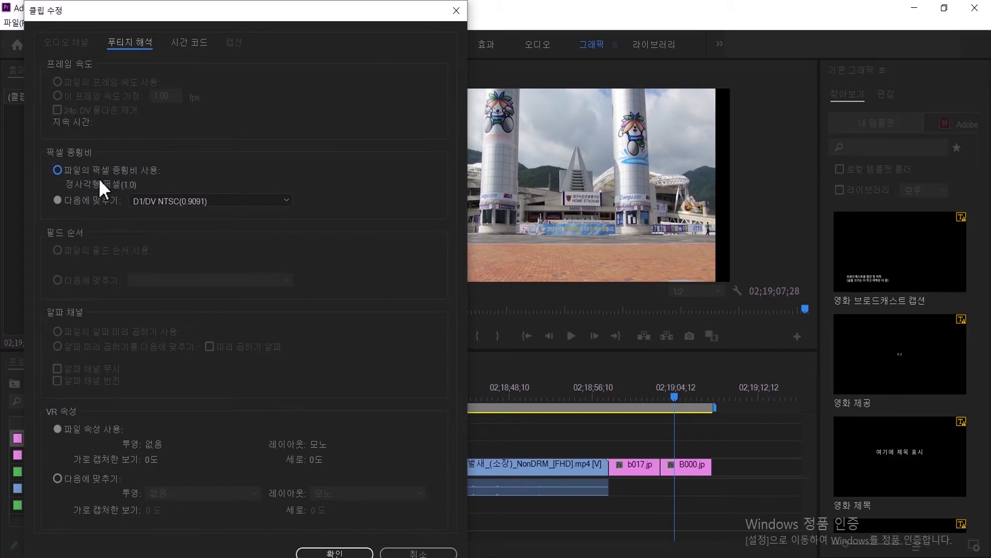
click(65, 173)
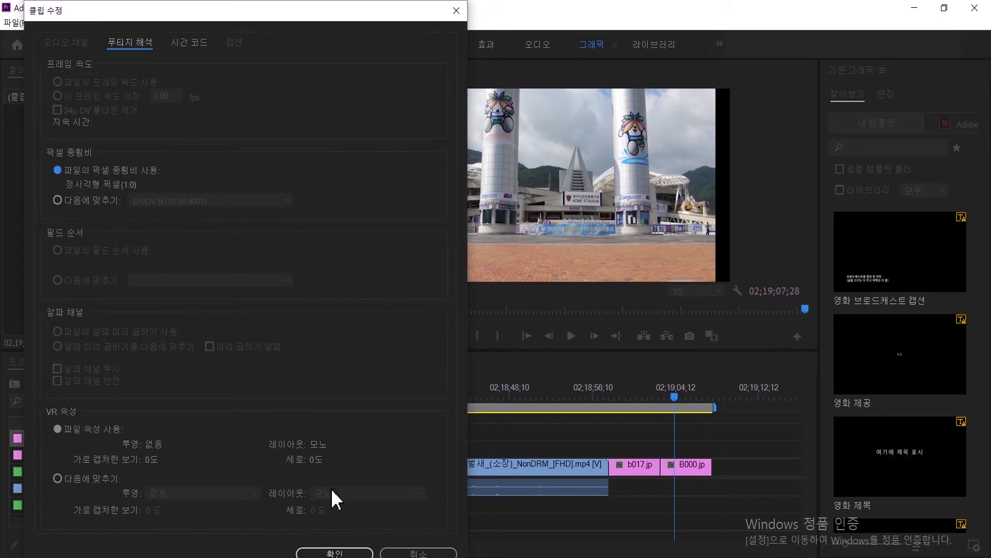
click(352, 551)
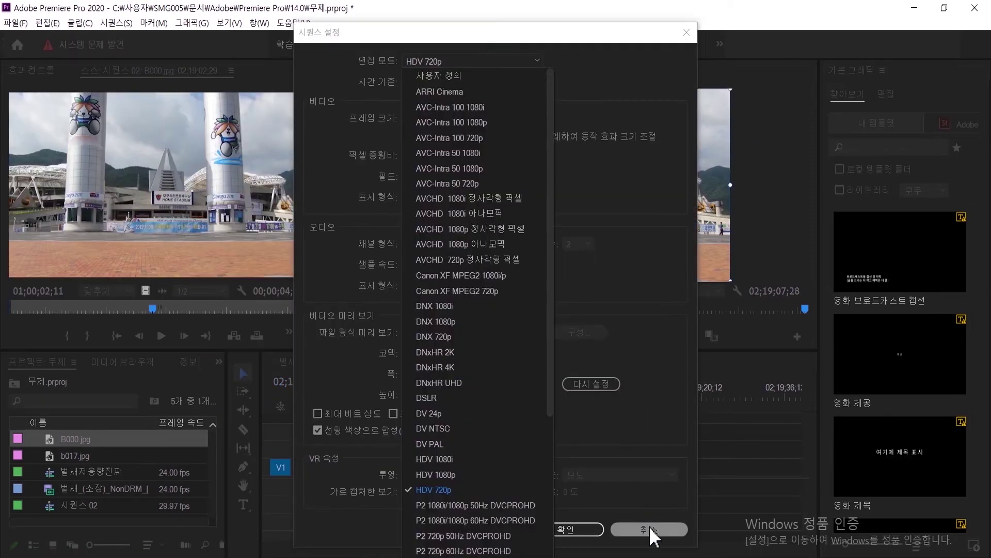
Cancel the sequence settings and place the playhead at 02;19;04;06 to view the last image clip.
click(649, 526)
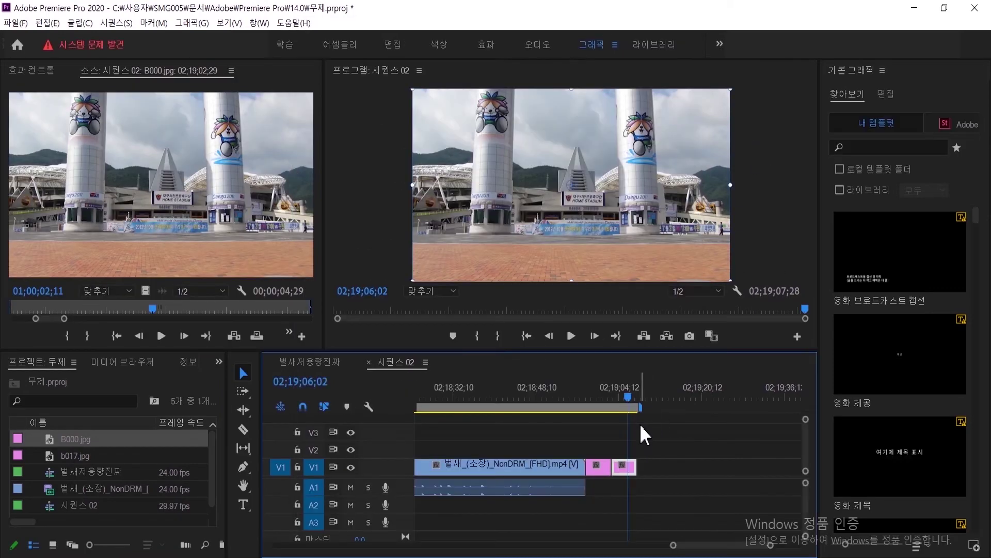
click(640, 424)
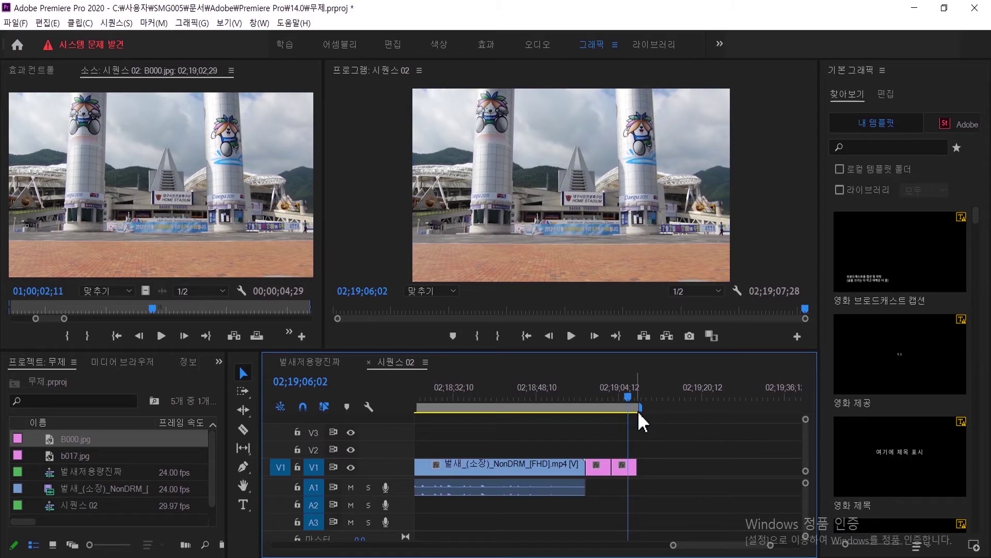
mouse_move(630, 398)
mouse_down()
mouse_move(551, 403)
mouse_move(626, 405)
mouse_up()
Set the sequence's editing mode to 사용자 정의 and its pixel aspect ratio to D1/DV NTSC(0.9091), accepting deletion of its previews.
click(116, 23)
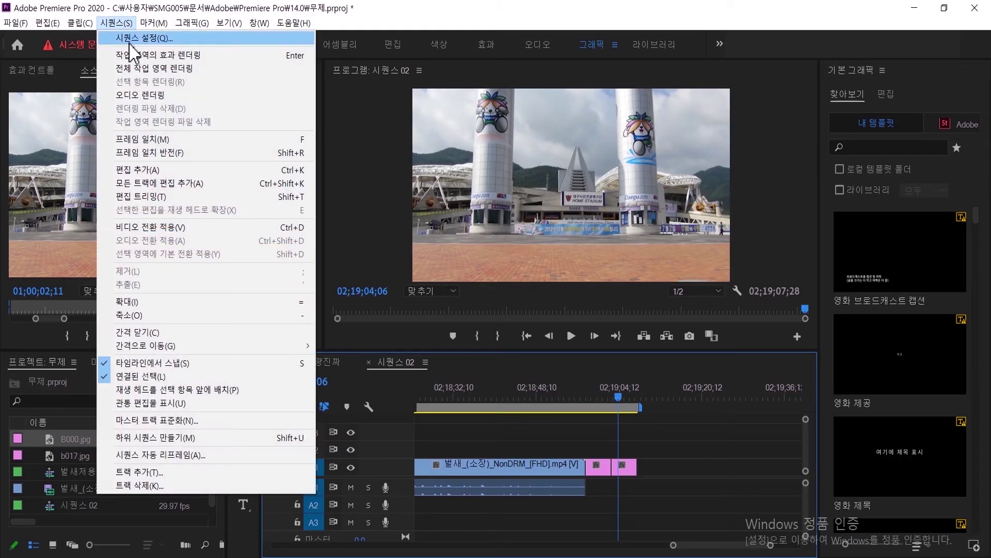
click(132, 39)
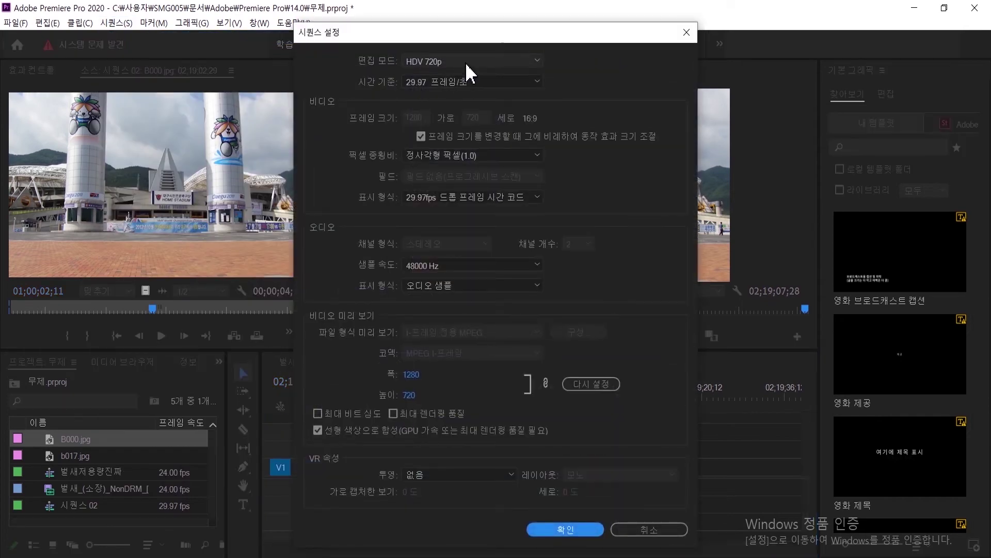
click(466, 62)
drag(548, 233, 544, 80)
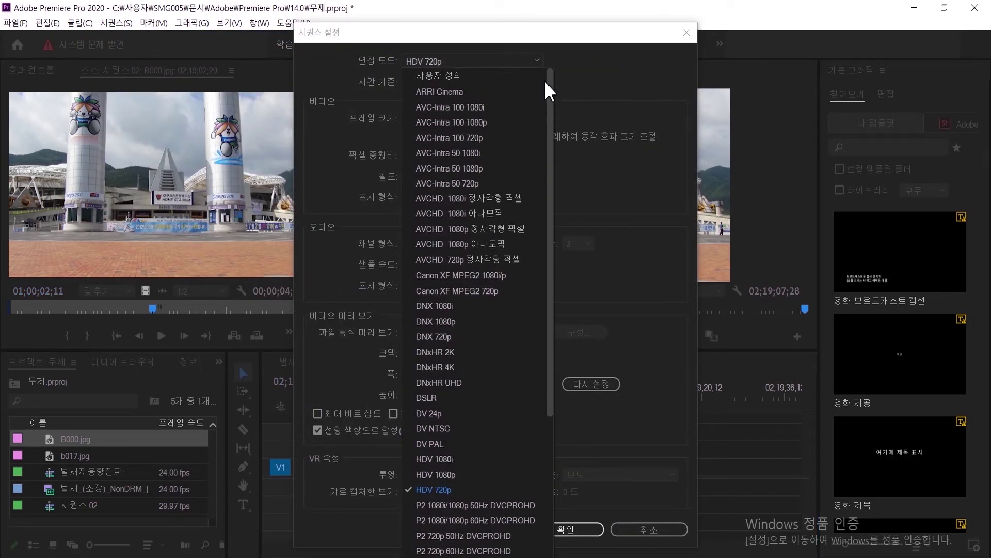
click(517, 77)
click(522, 157)
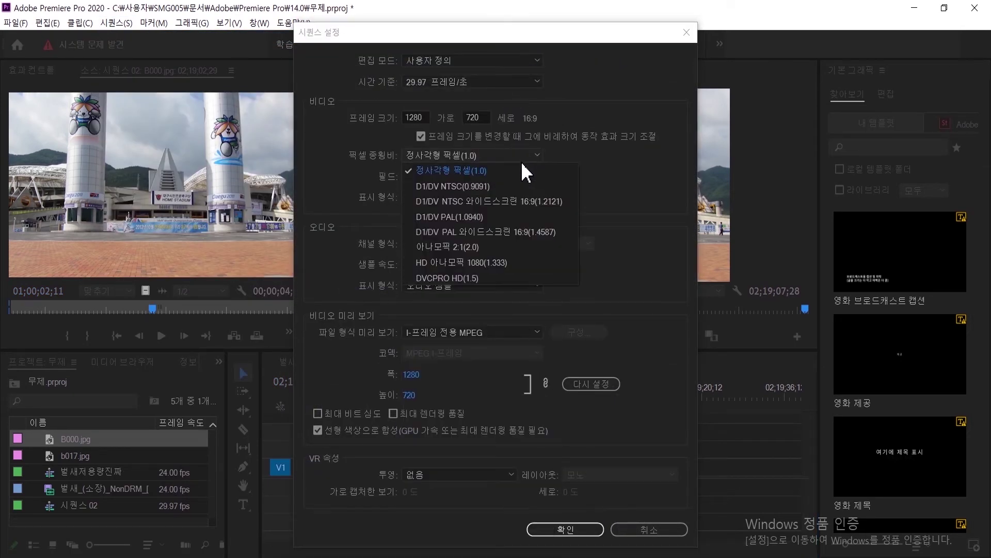
click(516, 185)
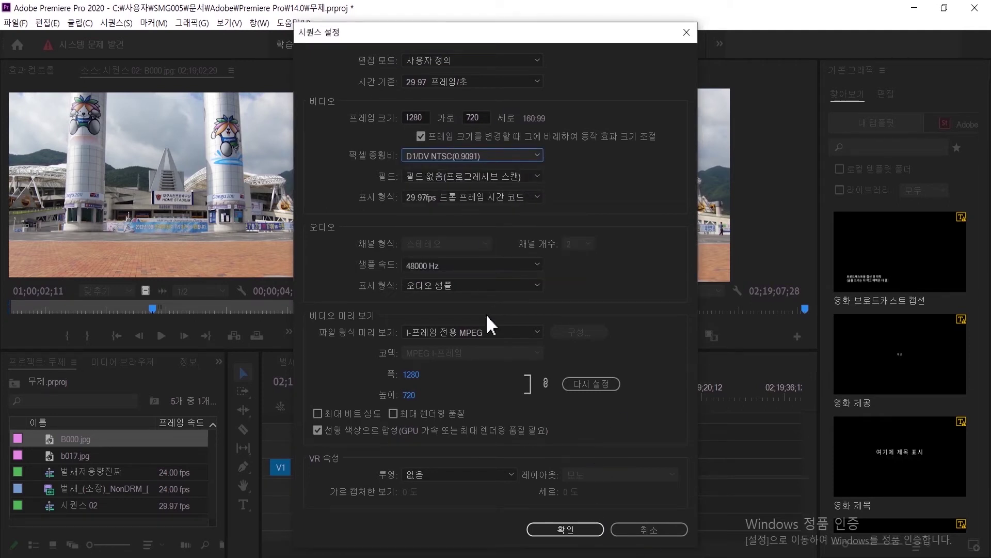
click(588, 530)
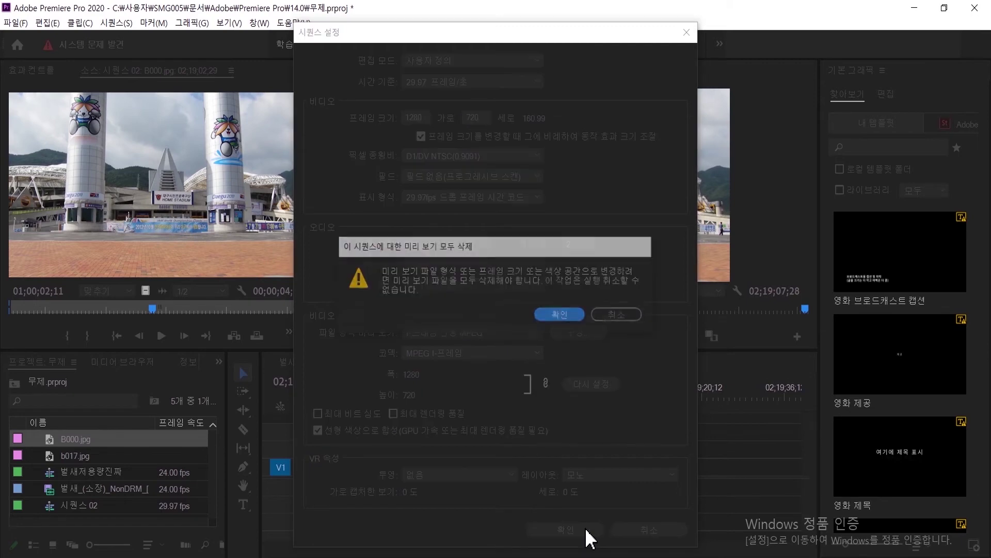
click(560, 314)
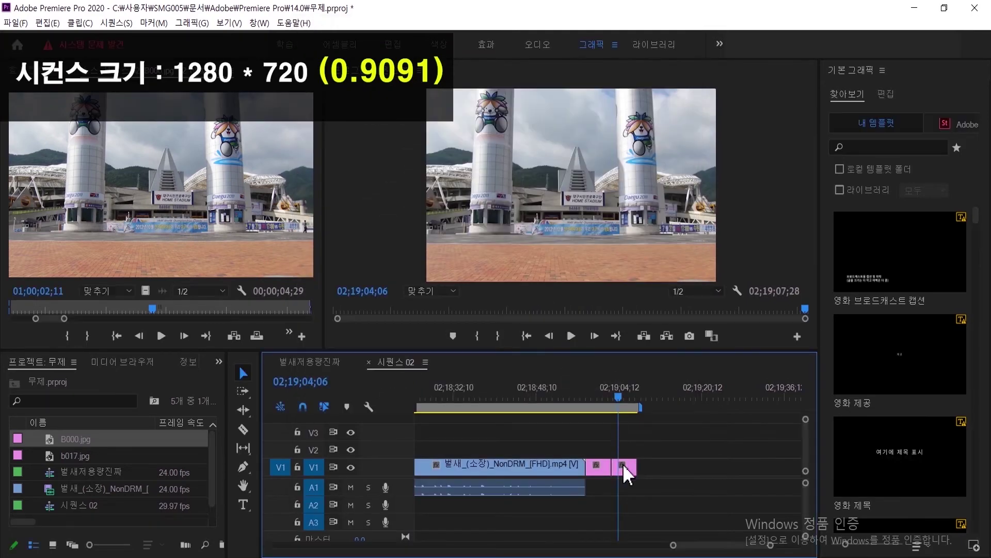
Check how the B000.jpg, b017.jpg and 벌새 video clips fill the sequence frame in the preview.
click(517, 259)
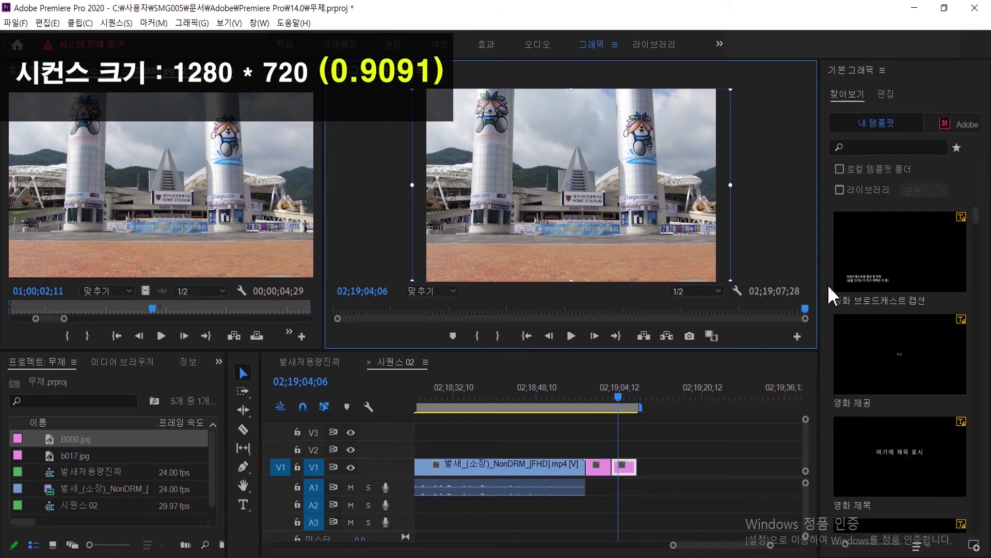
click(598, 402)
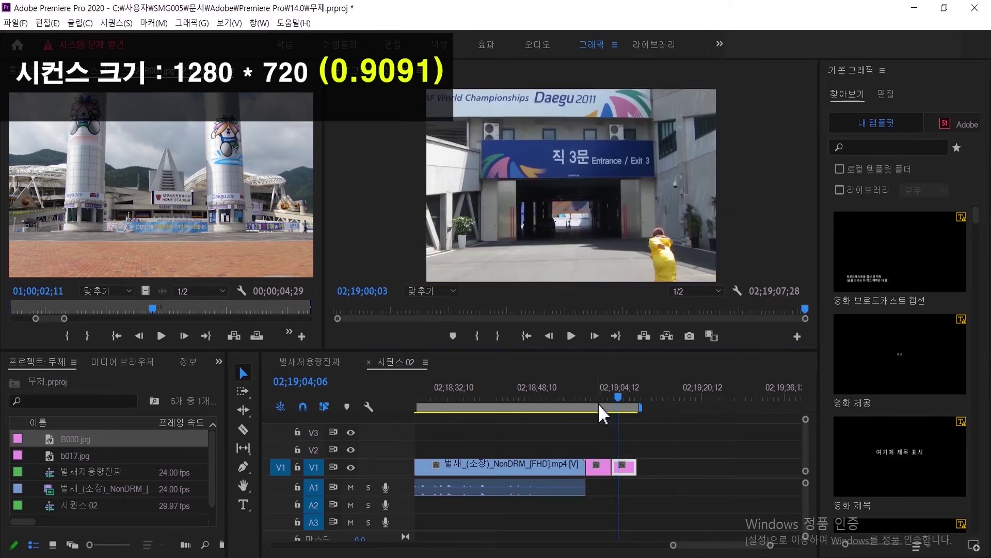
click(601, 467)
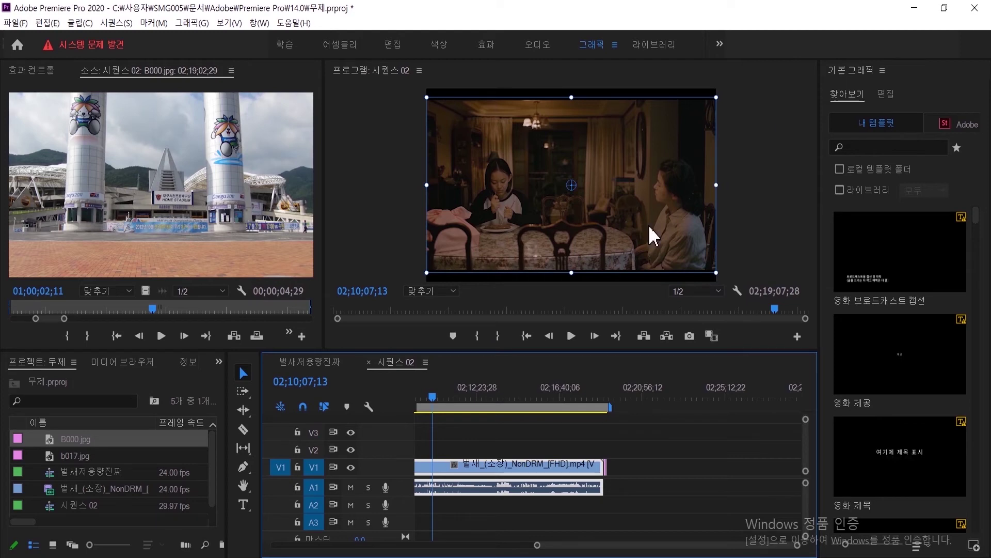
drag(434, 406, 514, 411)
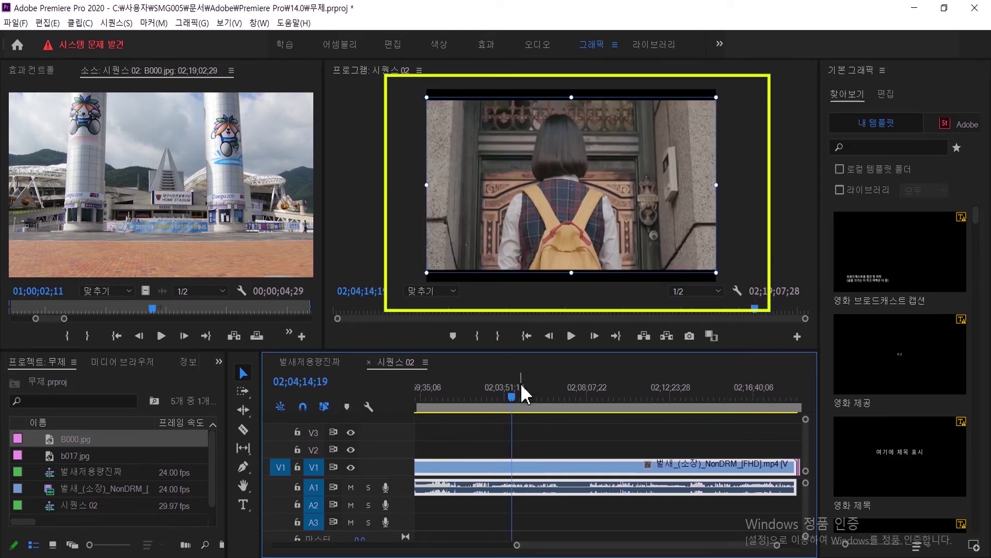
click(413, 93)
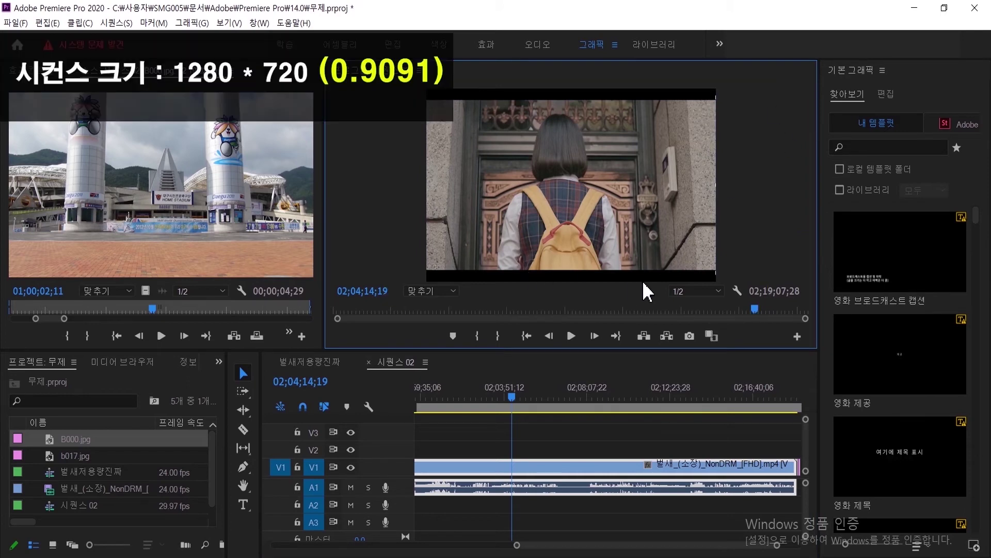
Check whether 프레임 크기로 비율 조정 is enabled on the 벌새 video clip in the timeline.
right_click(550, 472)
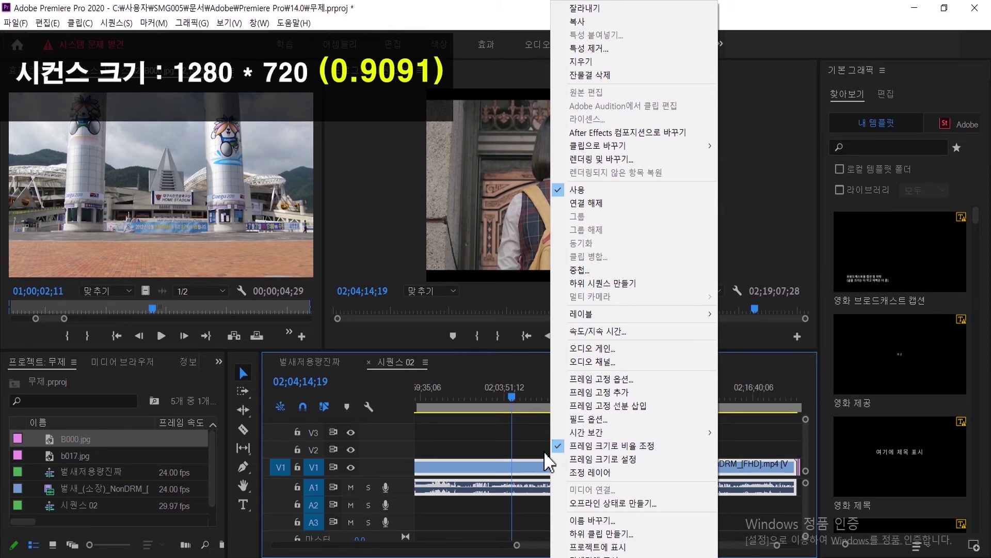
click(519, 437)
right_click(534, 470)
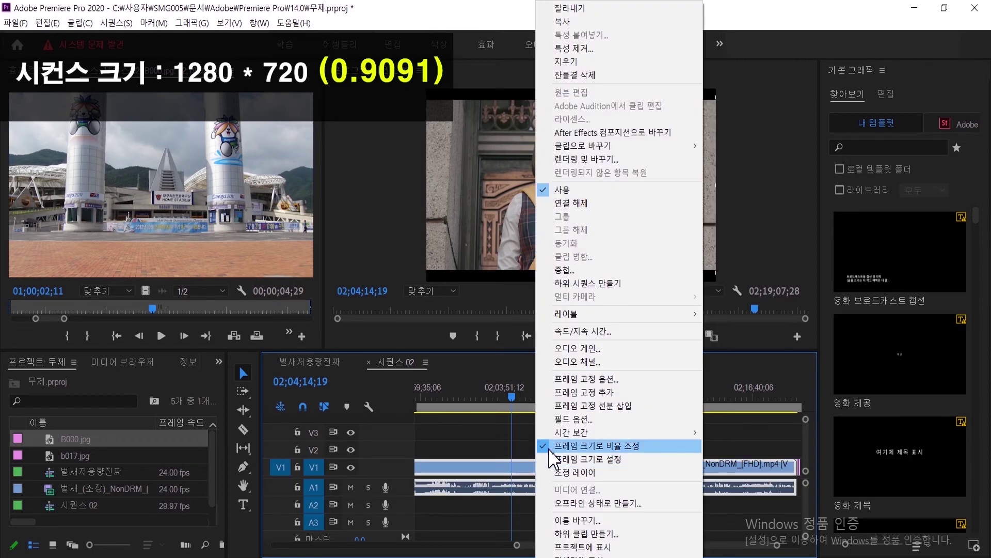
click(524, 445)
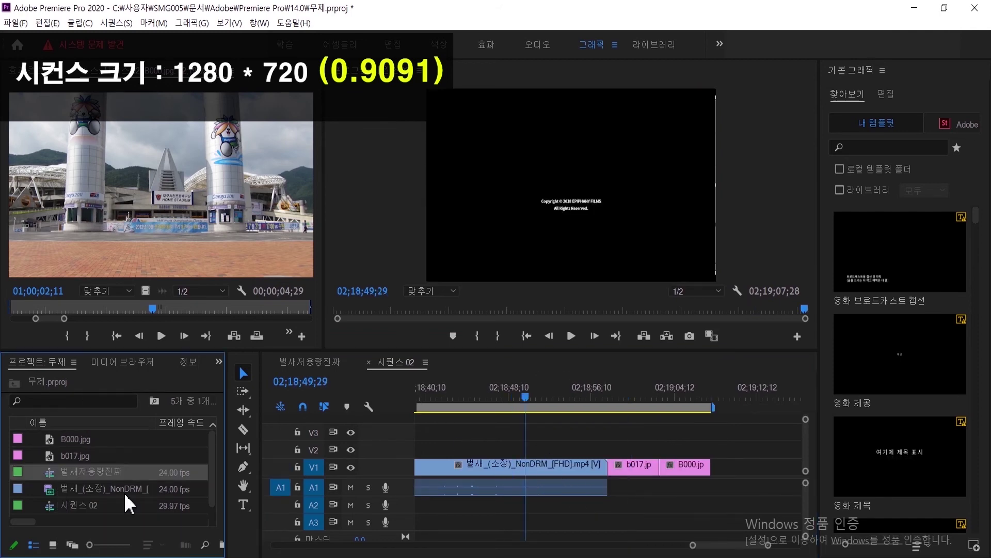
Conform the 벌새_(소장)_NonDRM_[FHD].mp4 project item's pixel aspect ratio to D1/DV NTSC(0.9091) in its footage interpretation.
click(105, 488)
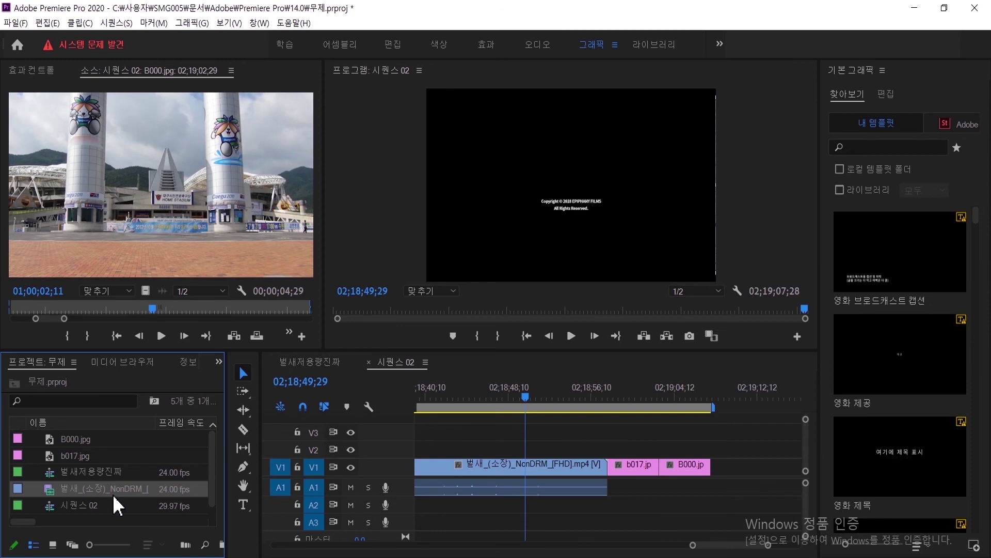
click(80, 23)
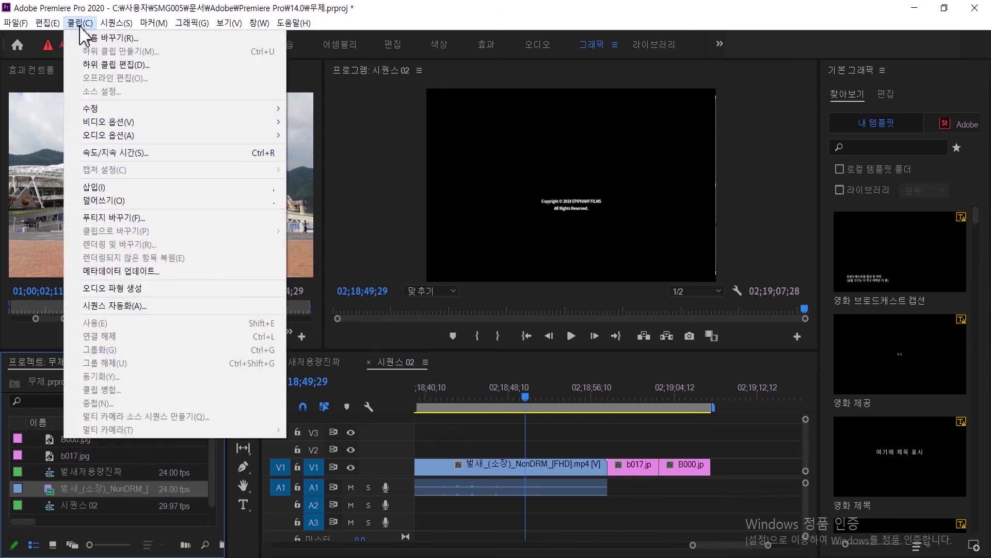
mouse_move(267, 121)
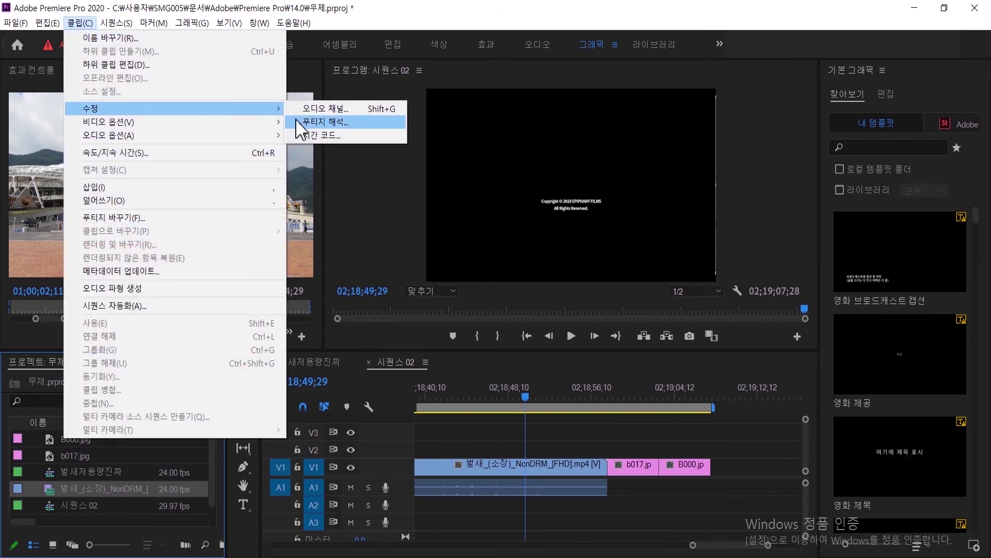
click(310, 122)
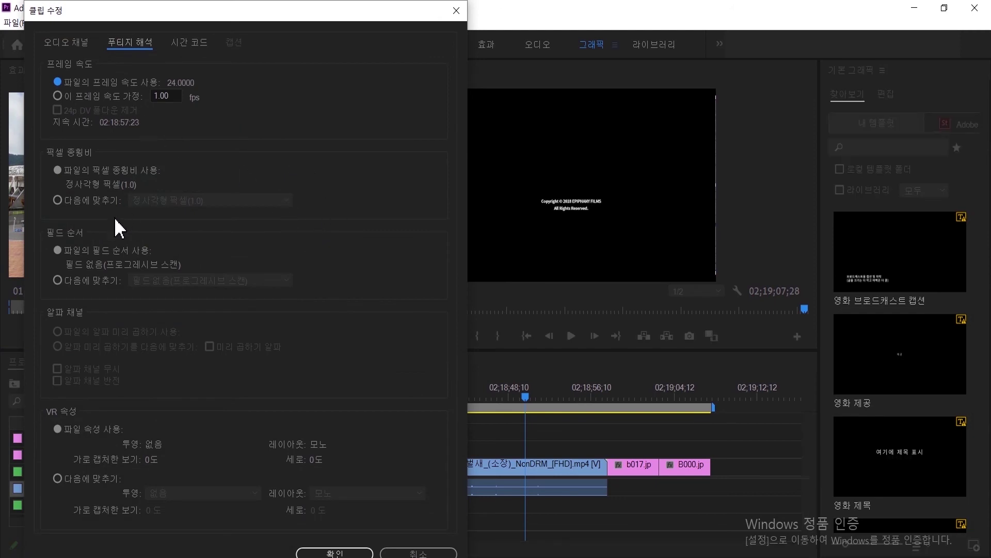
click(58, 199)
click(180, 200)
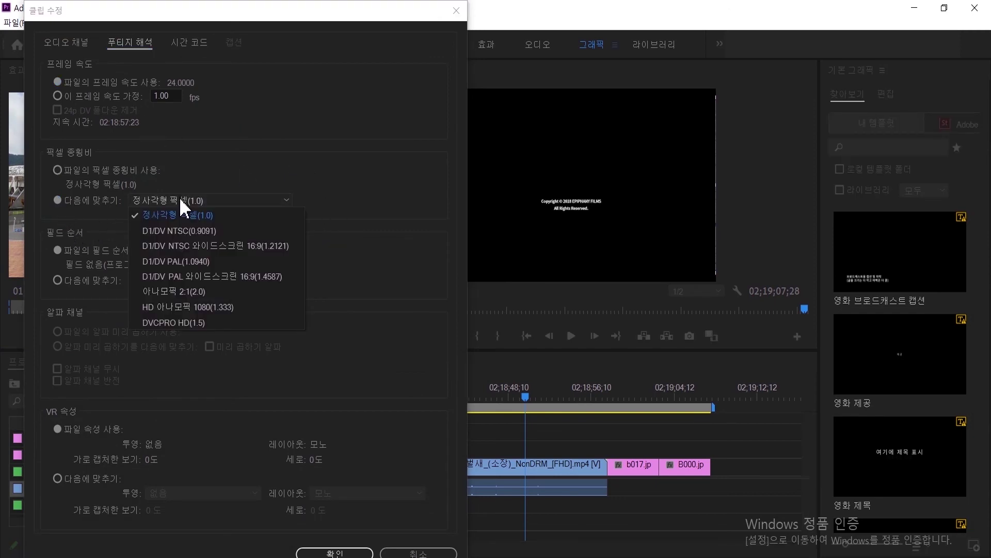
click(183, 231)
click(349, 553)
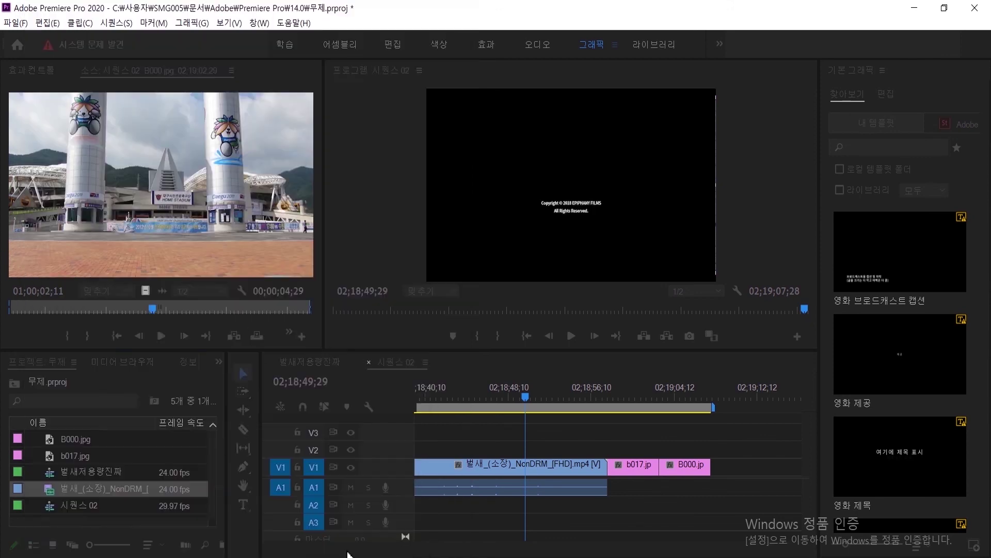
Check how the reinterpreted 벌새 video fills the frame around 02;16;21;06, and compare it with the b017.jpg clip.
click(495, 470)
click(527, 223)
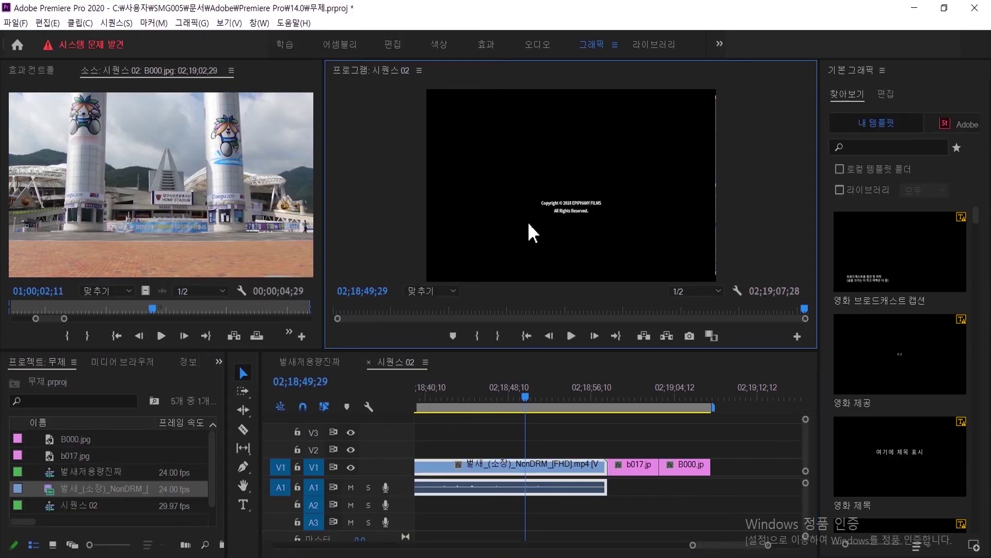
drag(522, 408, 481, 409)
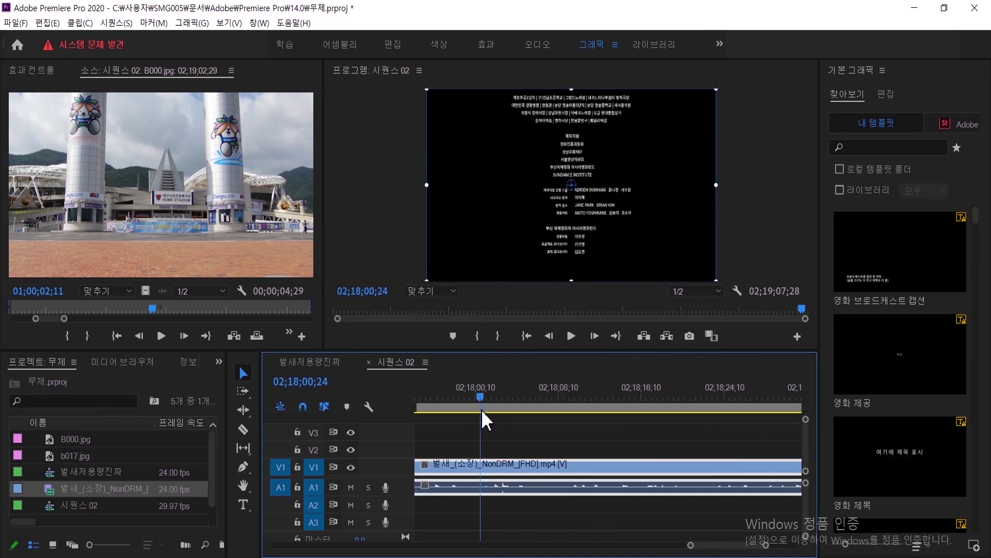
key(minus)
key(minus)
click(461, 399)
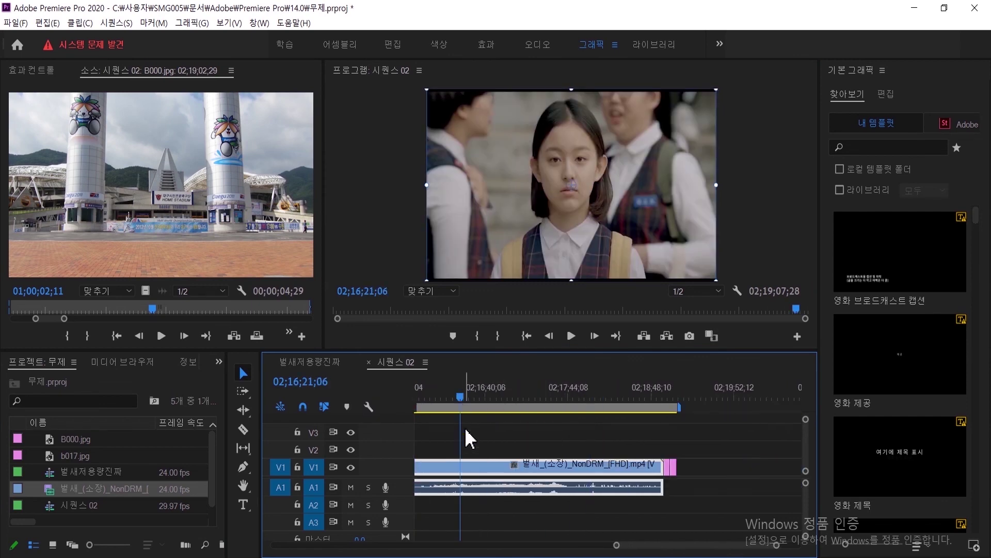
click(608, 249)
key(Down)
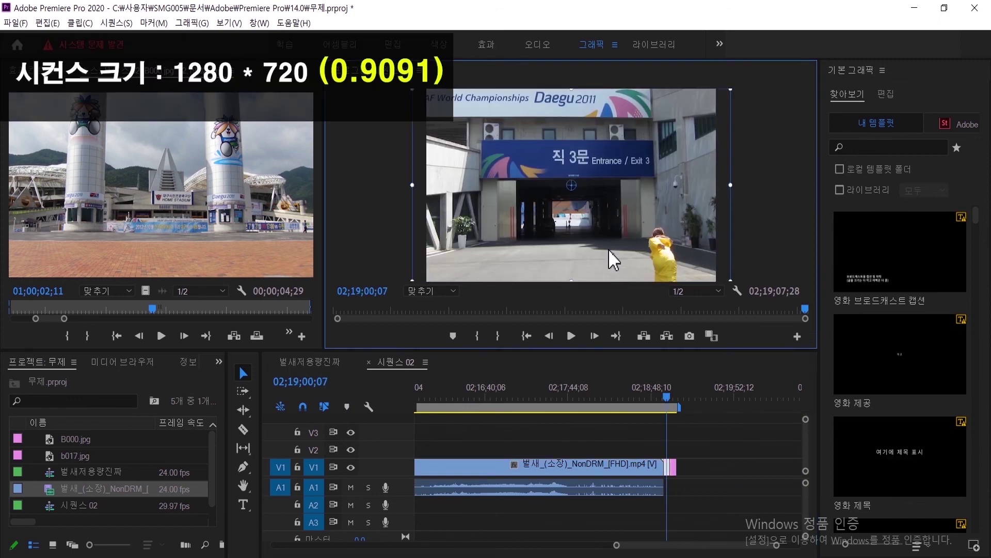
Conform B000.jpg's pixel aspect ratio to D1/DV NTSC(0.9091) in its footage interpretation and check its clip in the preview.
click(55, 440)
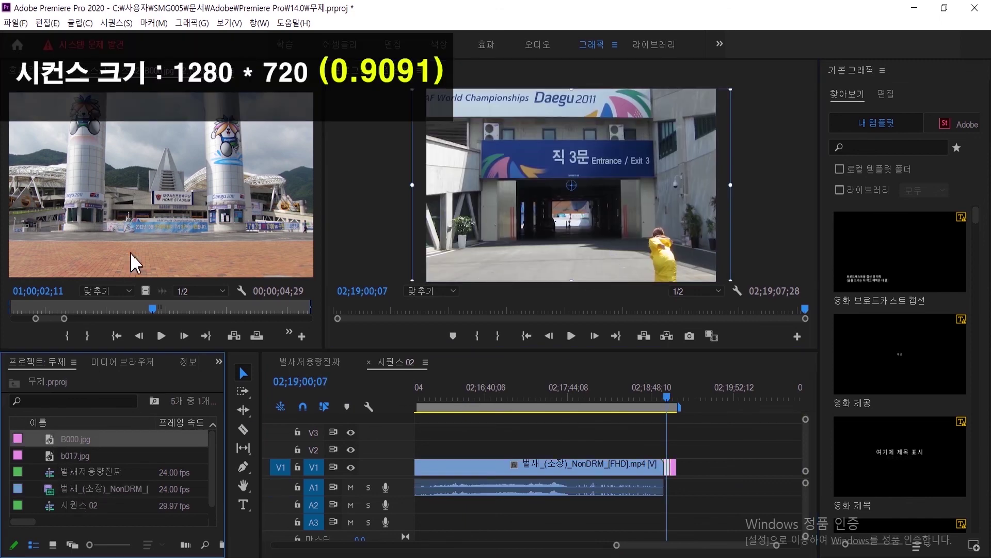
click(80, 23)
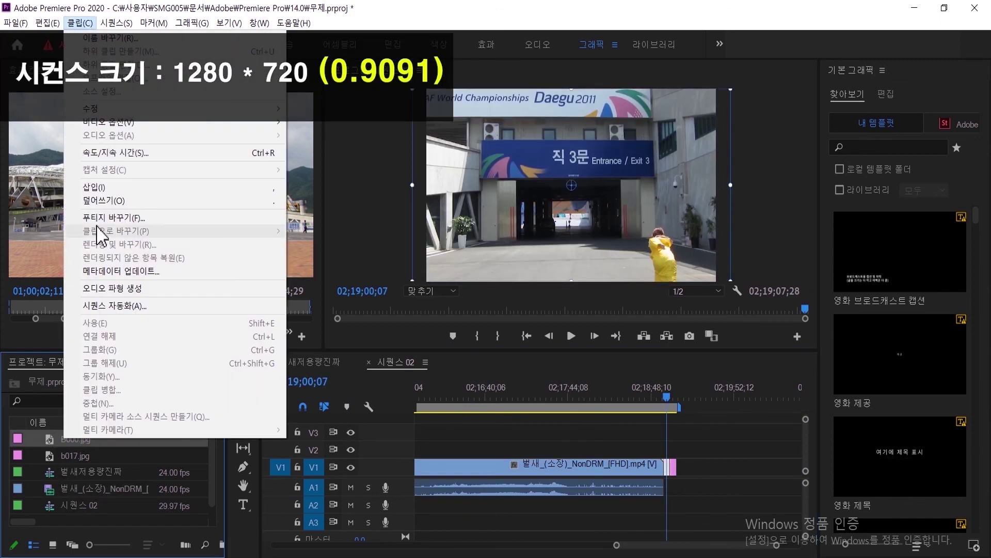
mouse_move(129, 110)
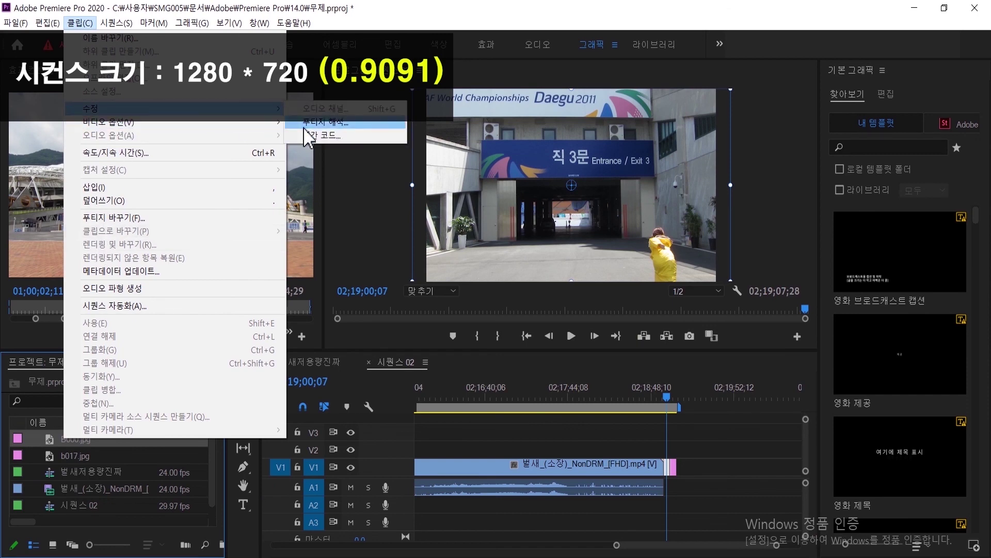
click(321, 133)
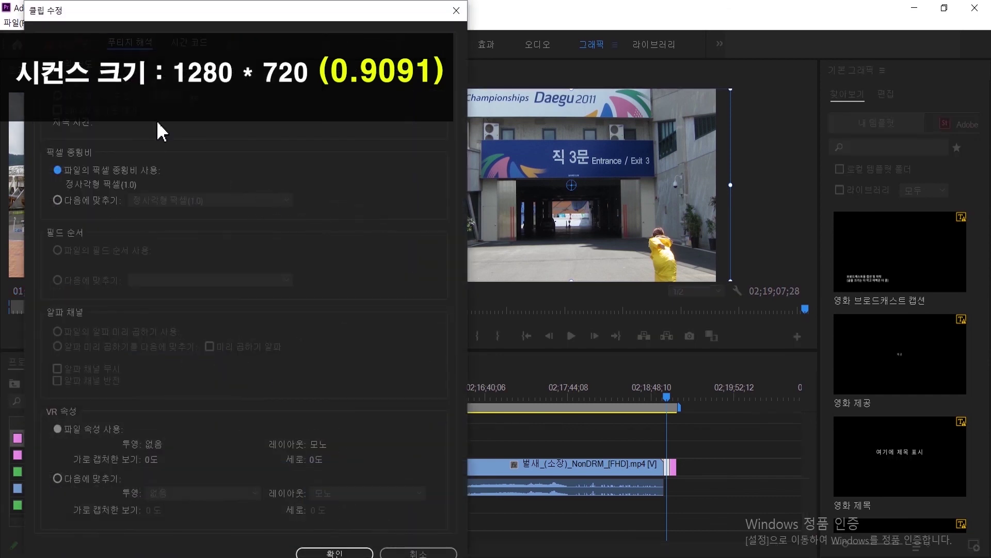
click(70, 198)
click(163, 202)
click(172, 227)
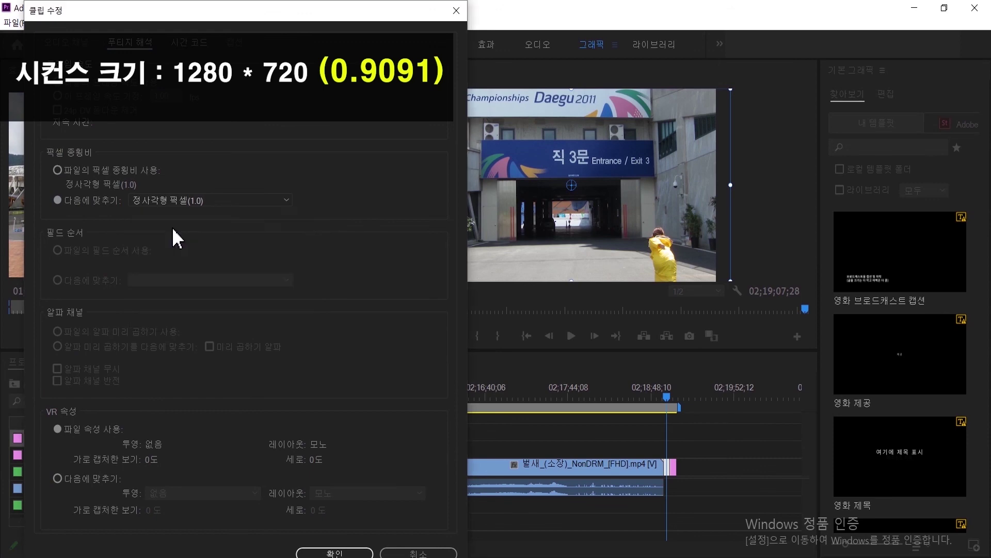
click(351, 553)
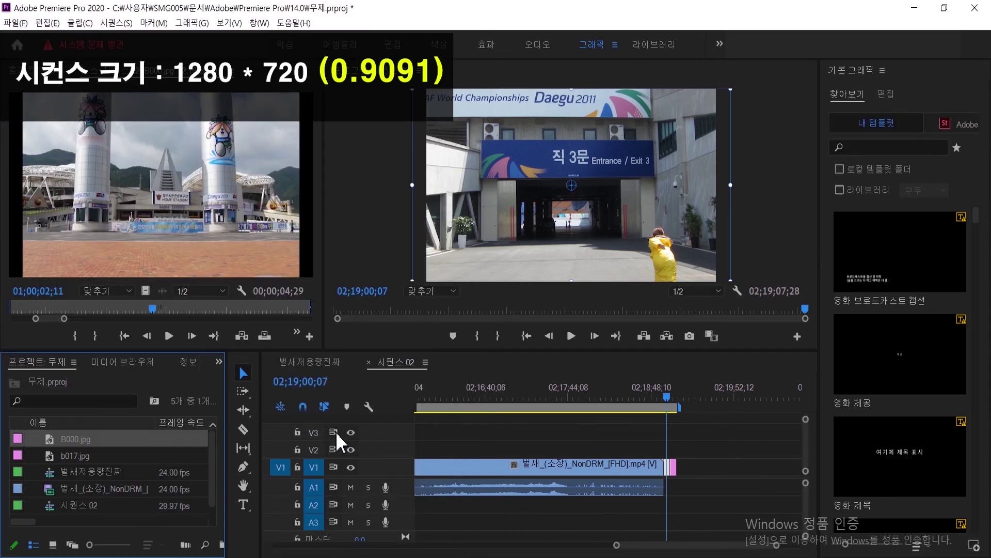
click(671, 467)
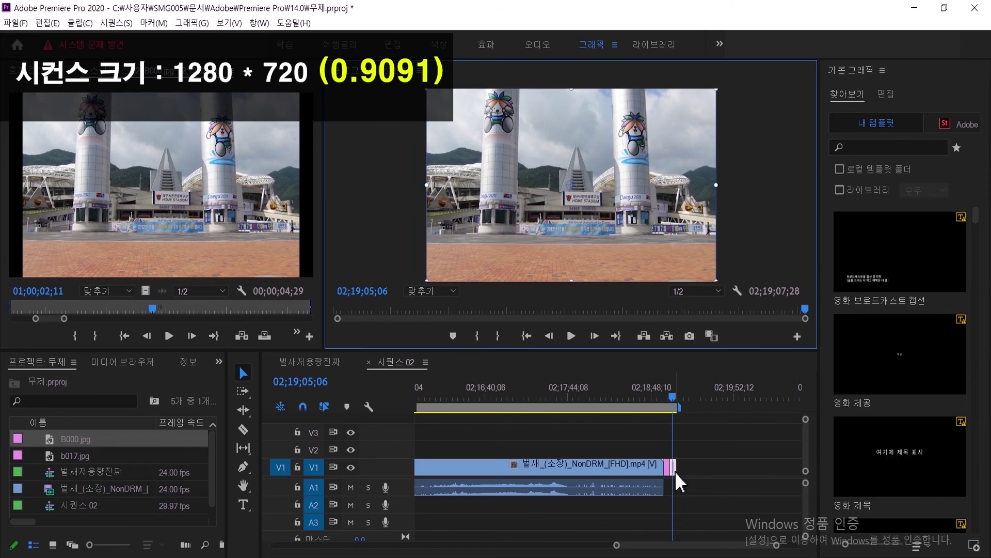